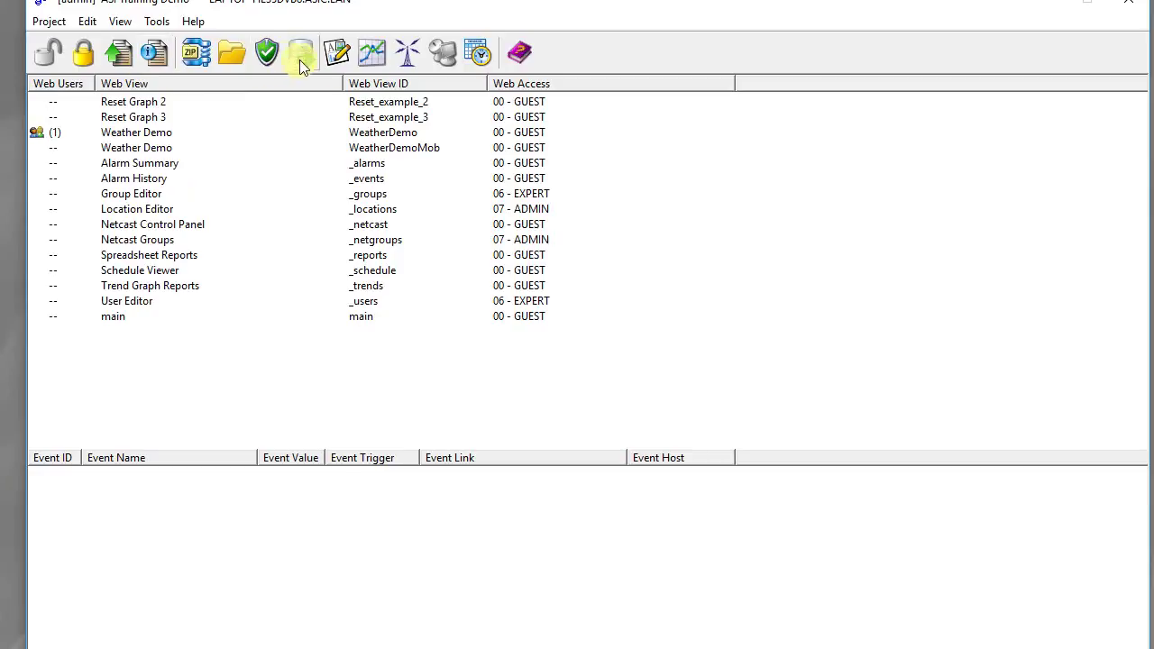
- Create a new web view with the ID "Test" and the title "Widget demo"
{"action": "left_click", "coordinate": [340, 56]}
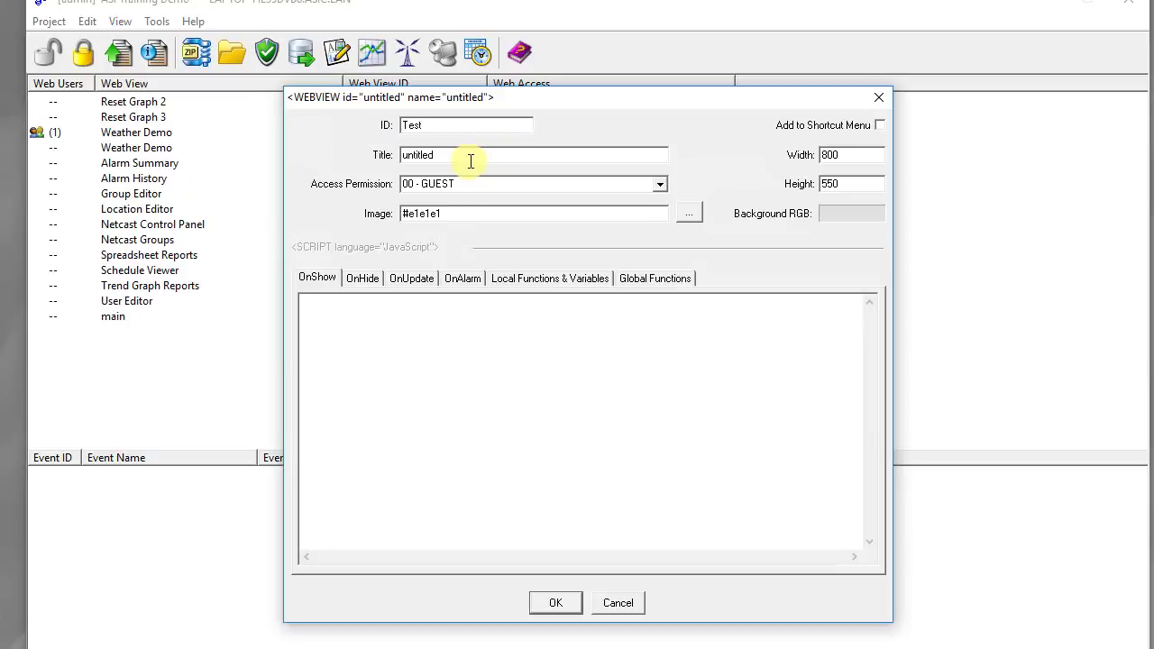
{"action": "key", "text": "Tab"}
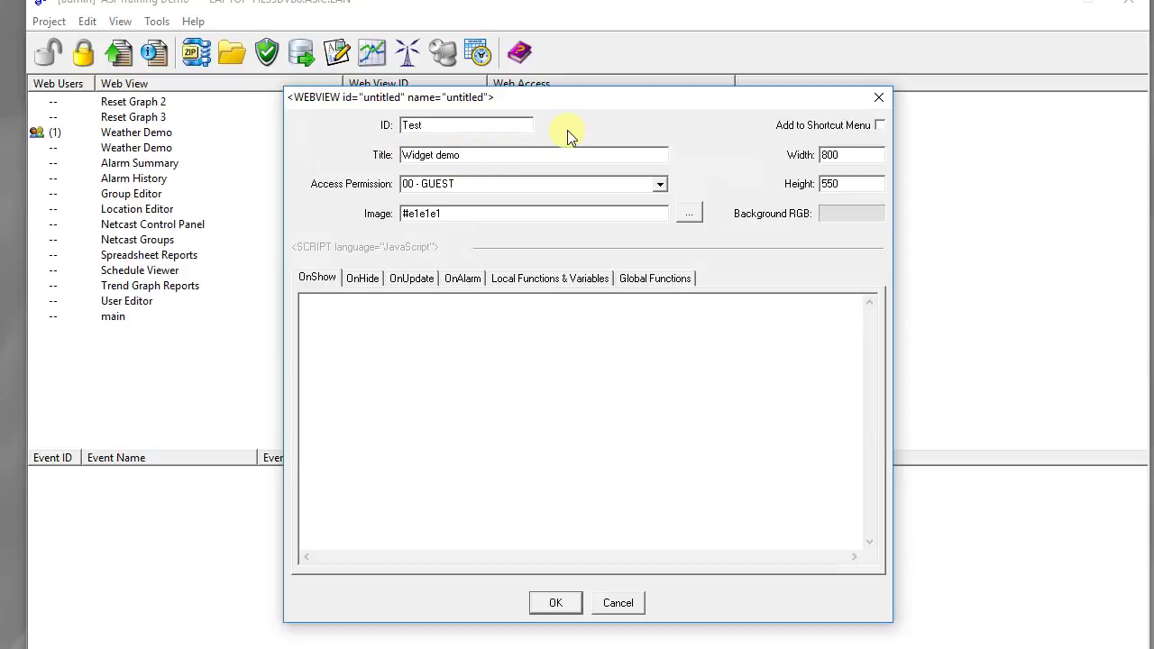
{"action": "left_click", "coordinate": [550, 602]}
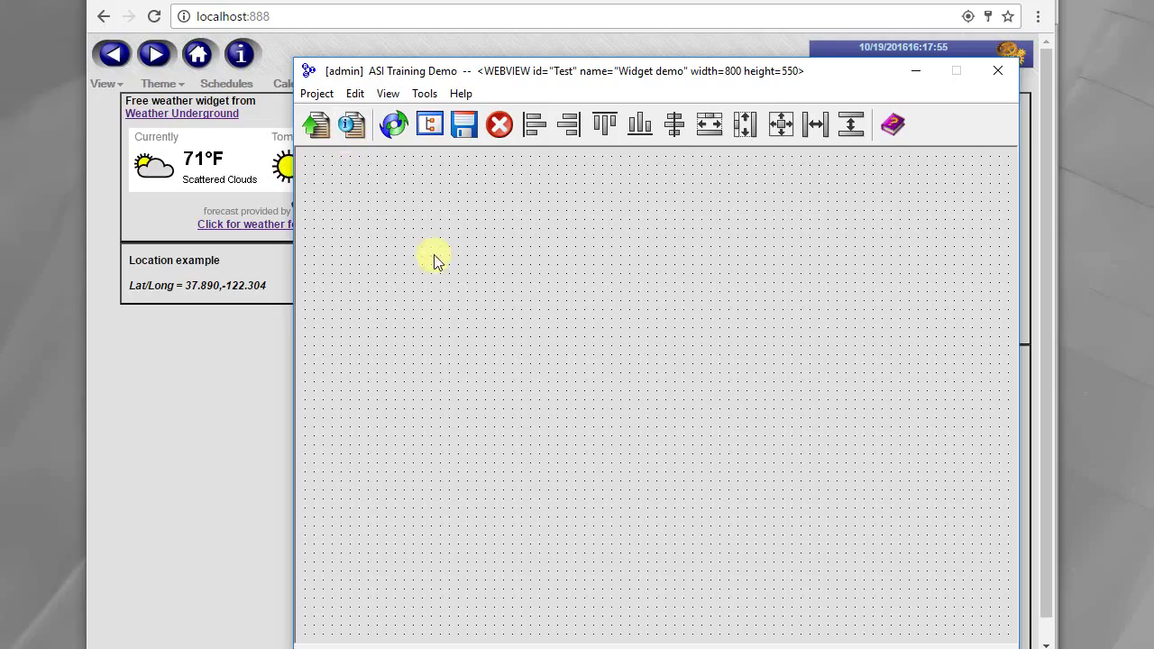
- Add a text label near the canvas's upper-left corner and have its text inserted as HTML
{"action": "right_click", "coordinate": [336, 166]}
{"action": "left_click", "coordinate": [422, 377]}
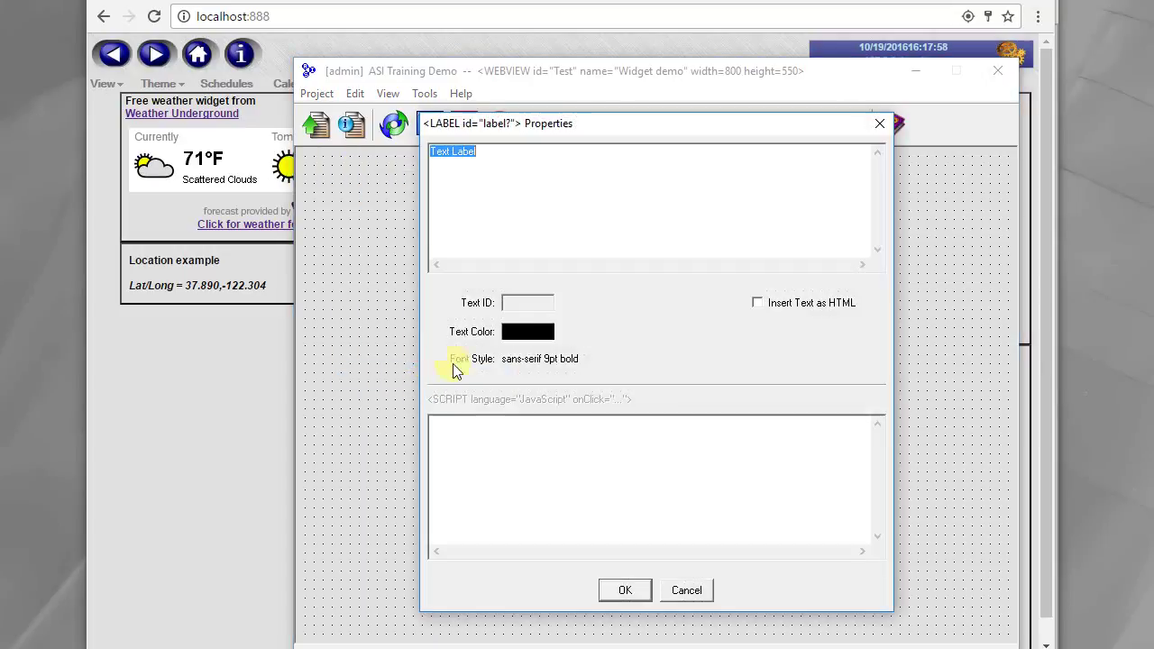
{"action": "left_click", "coordinate": [806, 305]}
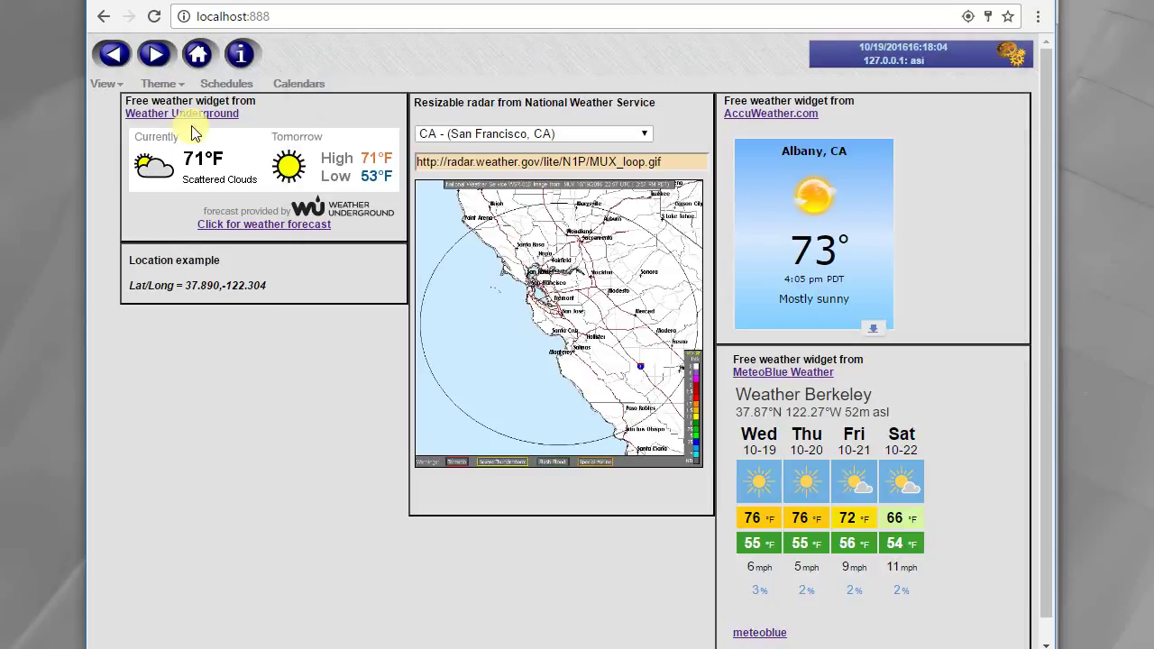
- Open Weather Underground's free sticker page from the weather demo and choose the Two-Day (300 × 100) sticker
{"action": "left_click", "coordinate": [200, 115]}
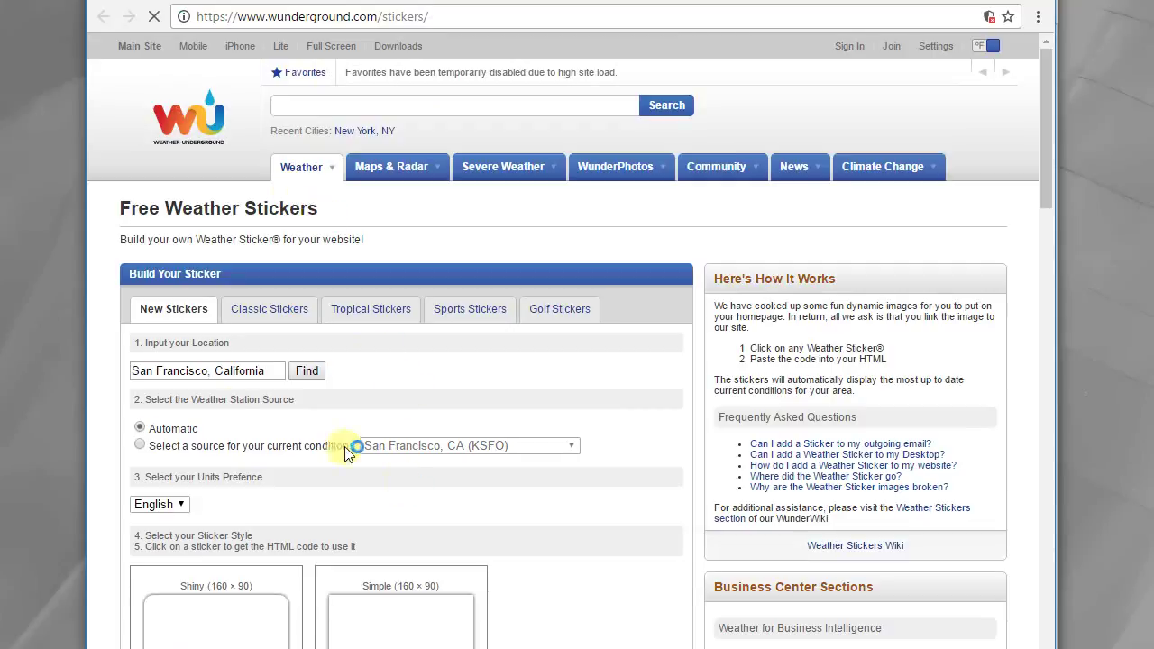
{"action": "scroll", "coordinate": [283, 420], "scroll_direction": "down", "scroll_amount": 2}
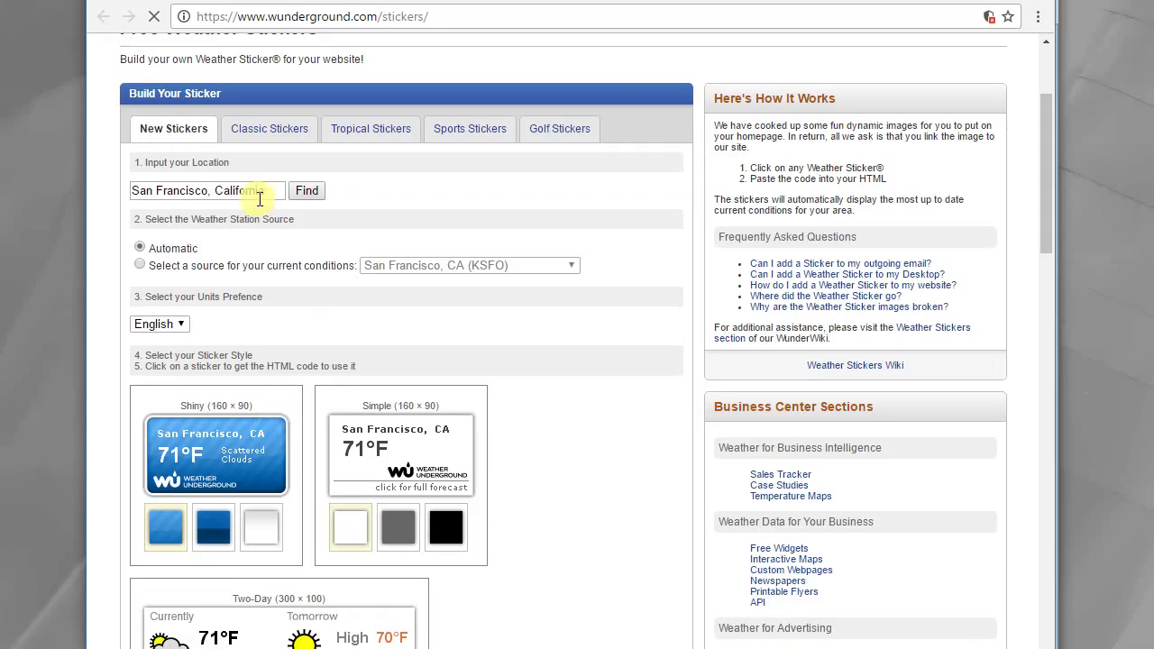
{"action": "scroll", "coordinate": [344, 280], "scroll_direction": "down", "scroll_amount": 2}
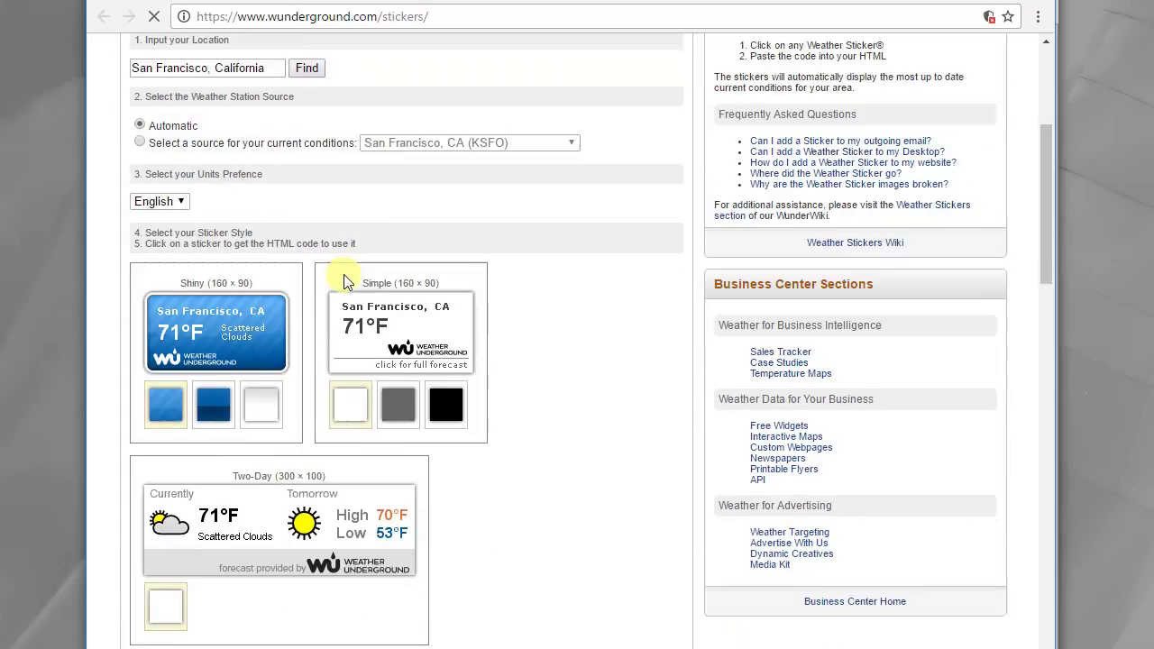
{"action": "left_click", "coordinate": [242, 467]}
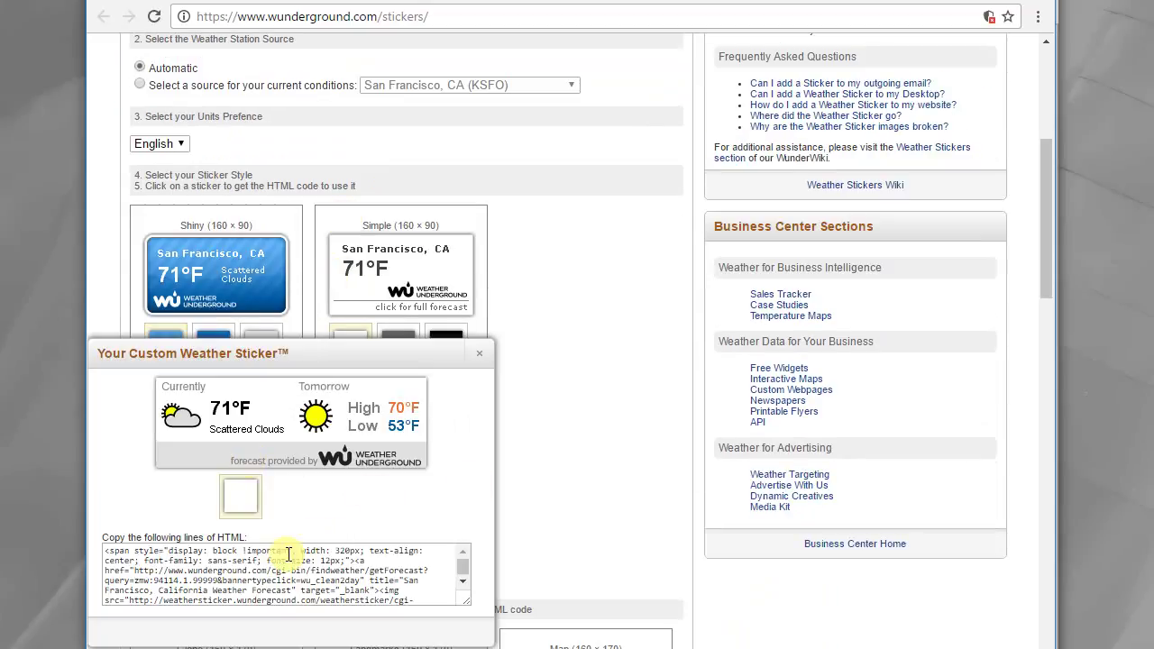
- Copy the complete HTML code of the custom Two-Day weather sticker
{"action": "left_click", "coordinate": [127, 553]}
{"action": "left_click_drag", "start_coordinate": [108, 554], "coordinate": [448, 634]}
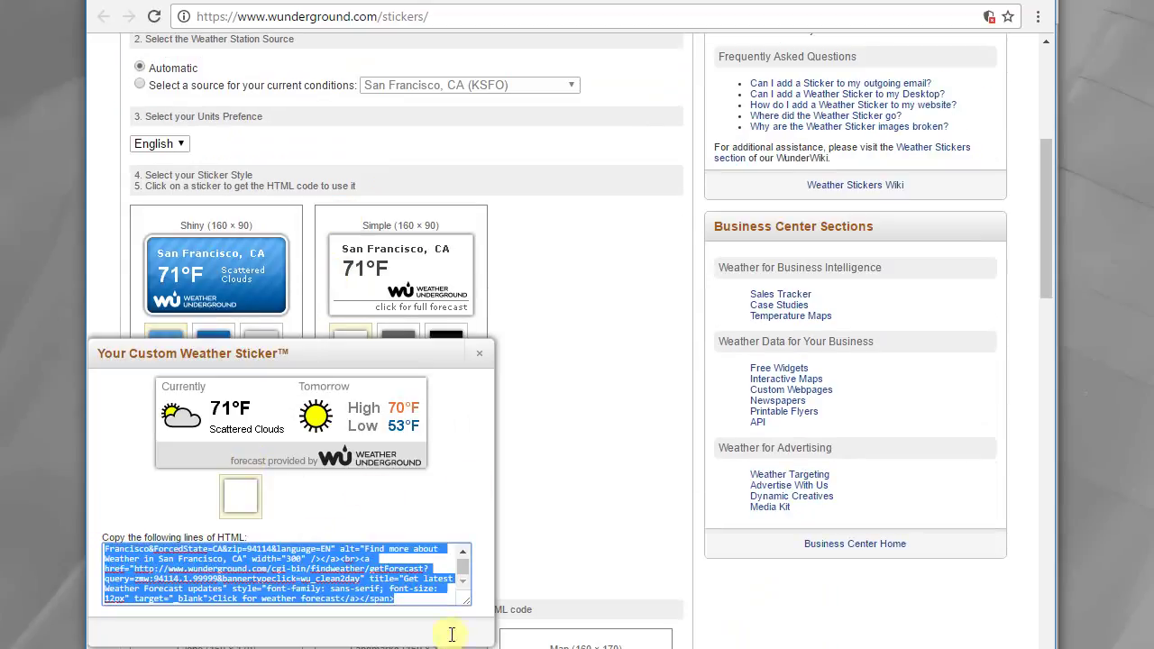
{"action": "scroll", "coordinate": [288, 447], "scroll_direction": "down", "scroll_amount": 1}
{"action": "right_click", "coordinate": [266, 494]}
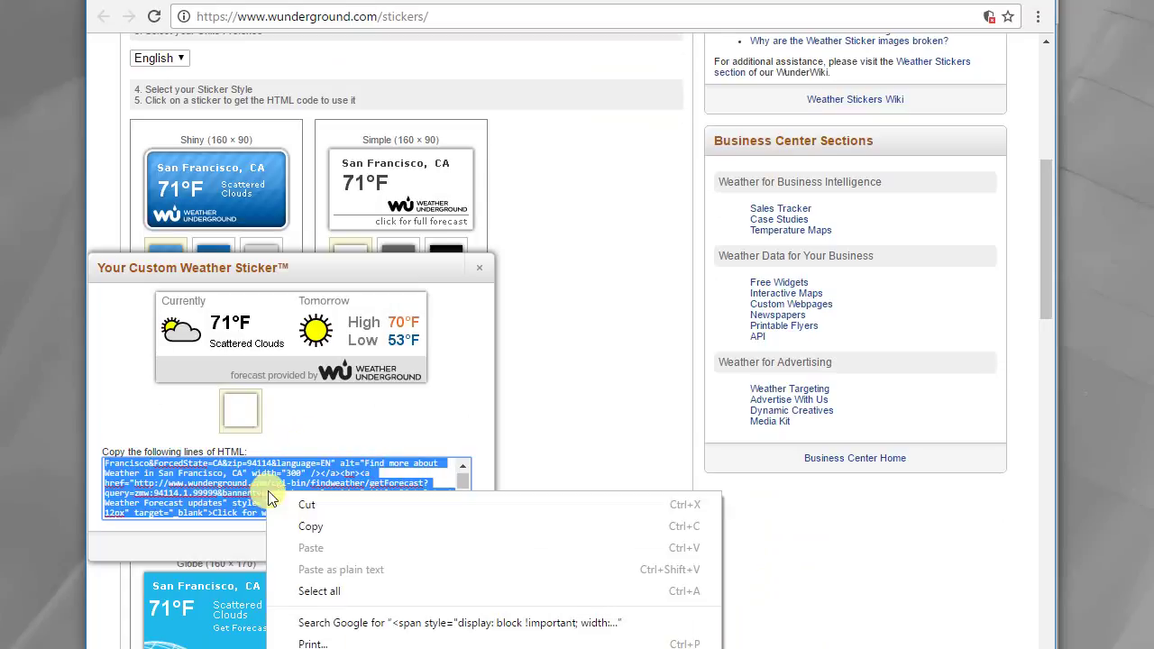
{"action": "left_click", "coordinate": [332, 526]}
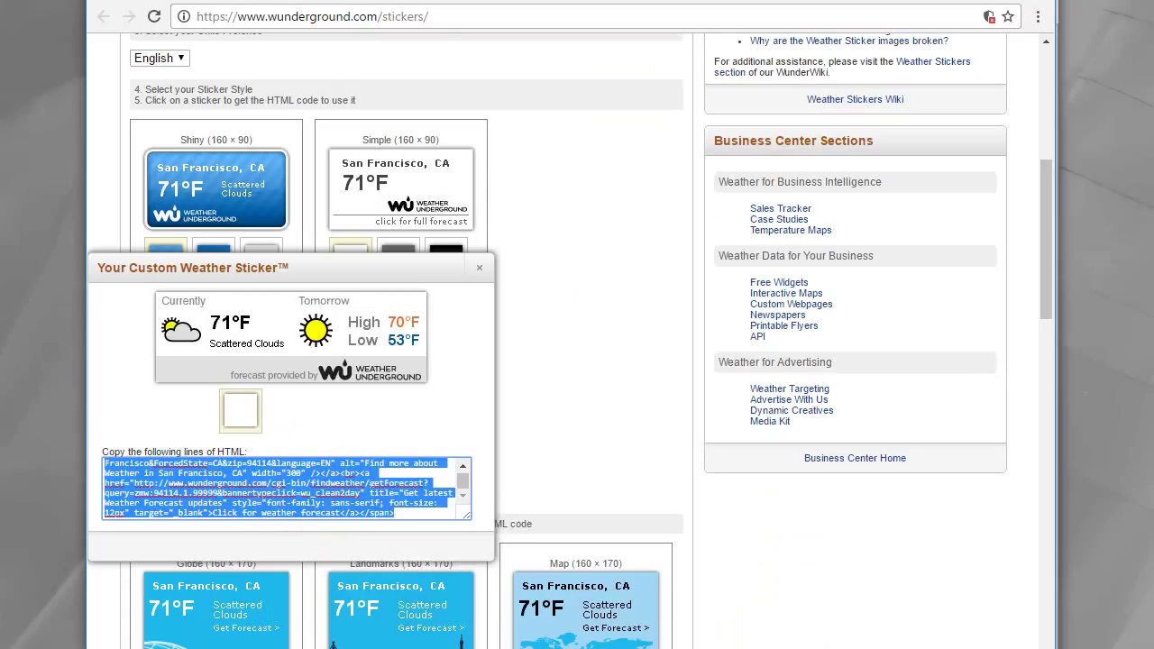
- Switch to the ASI web view editor, replace the label's text with the copied sticker HTML and move the label to the canvas's upper-left corner
{"action": "key", "text": "alt+Tab"}
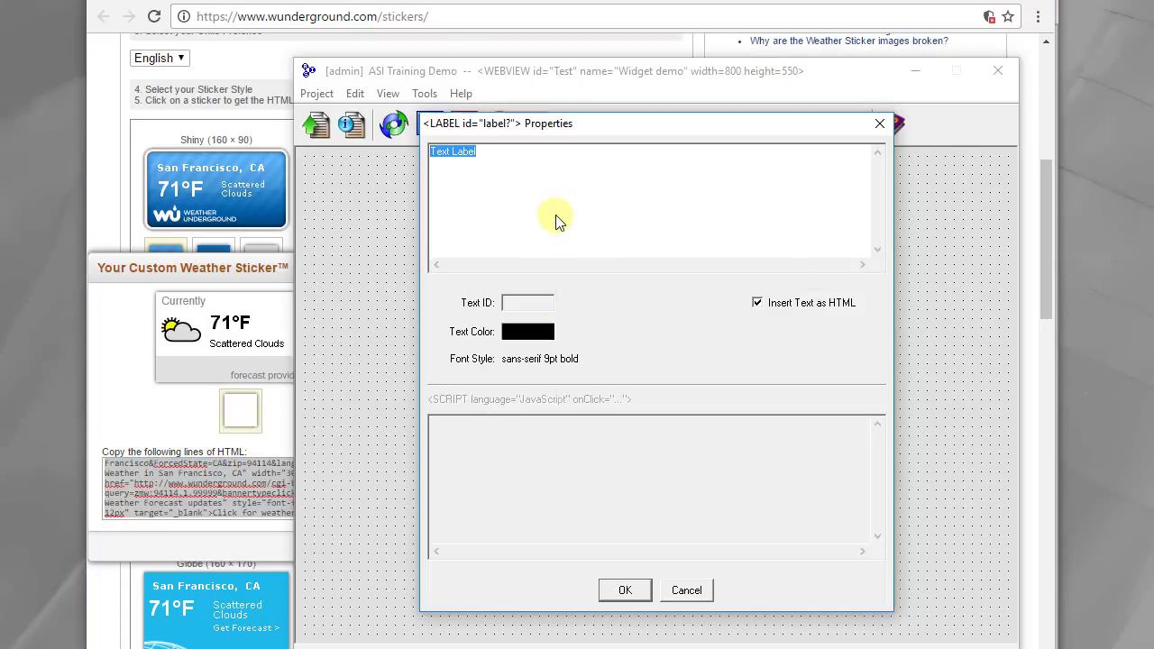
{"action": "right_click", "coordinate": [556, 218]}
{"action": "left_click", "coordinate": [628, 293]}
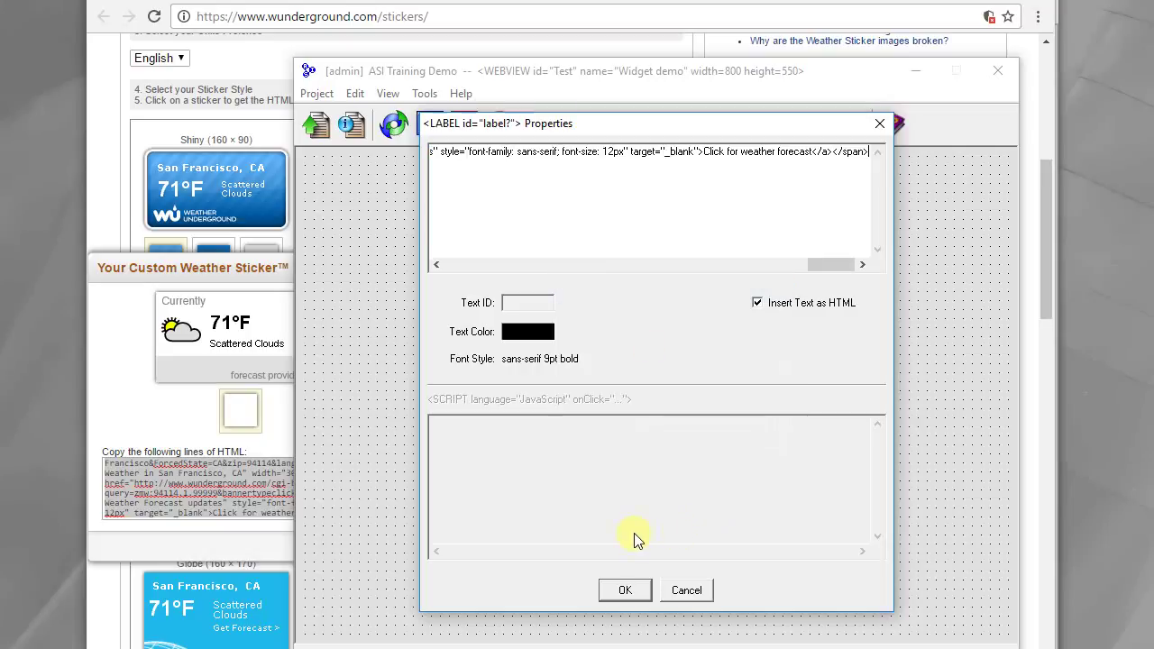
{"action": "left_click", "coordinate": [628, 592]}
{"action": "left_click", "coordinate": [363, 164]}
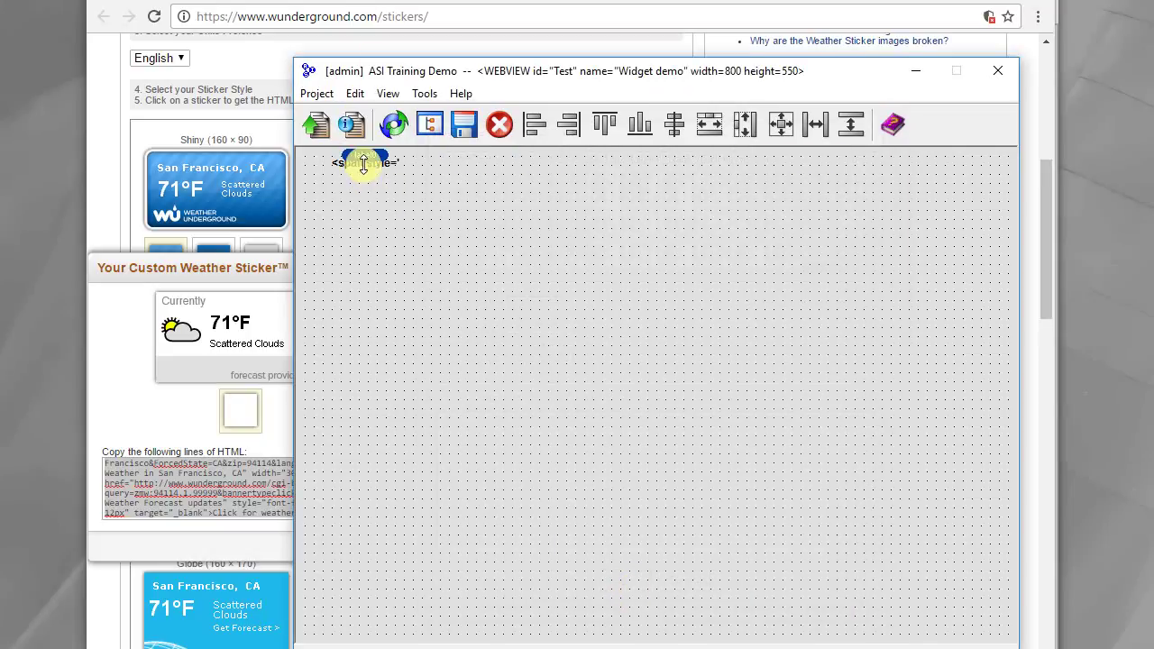
{"action": "left_click_drag", "start_coordinate": [364, 164], "coordinate": [335, 161]}
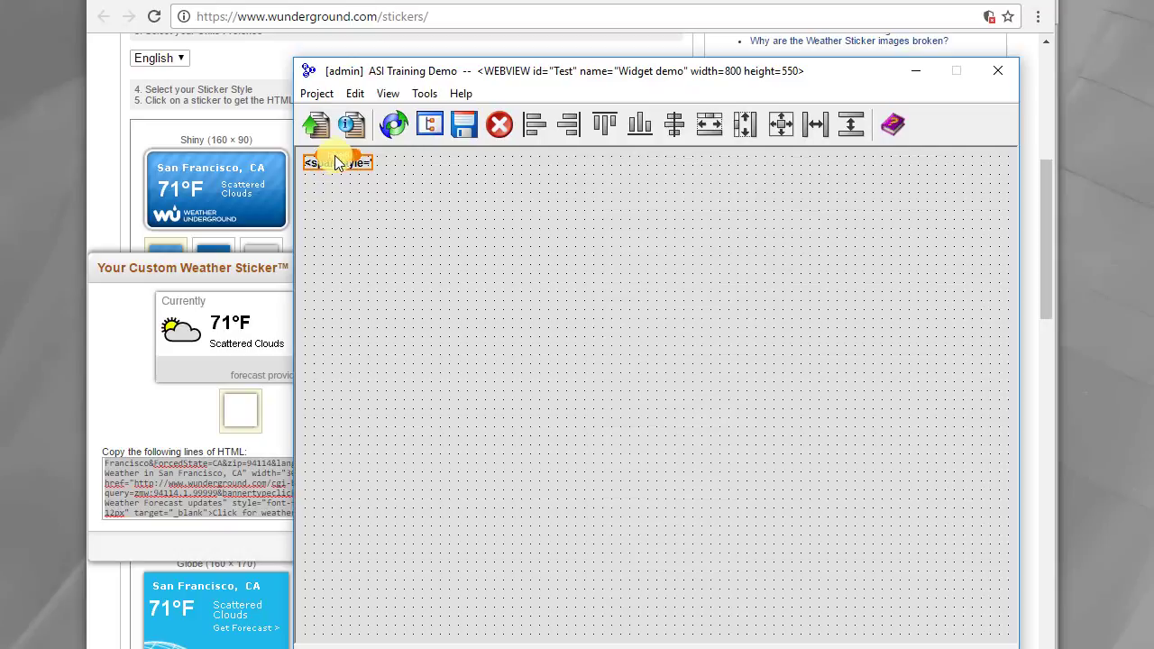
- Preview the web view in the browser, and place a copy of the sticker label right of centre along the canvas's upper edge
{"action": "left_click", "coordinate": [325, 123]}
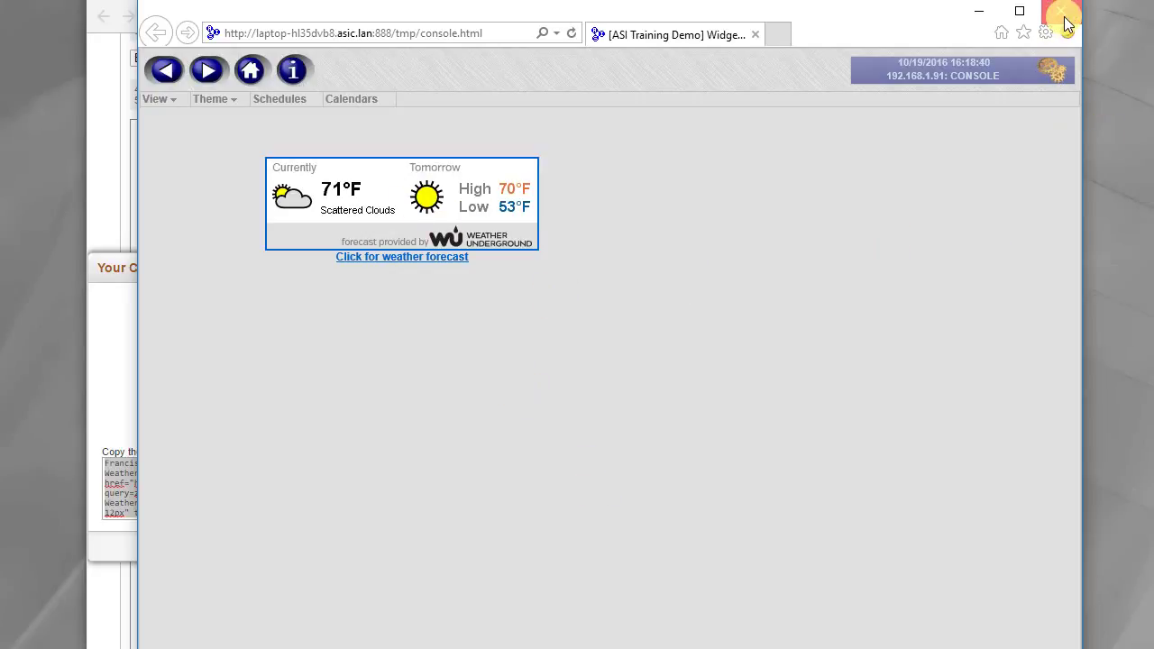
{"action": "left_click", "coordinate": [753, 36]}
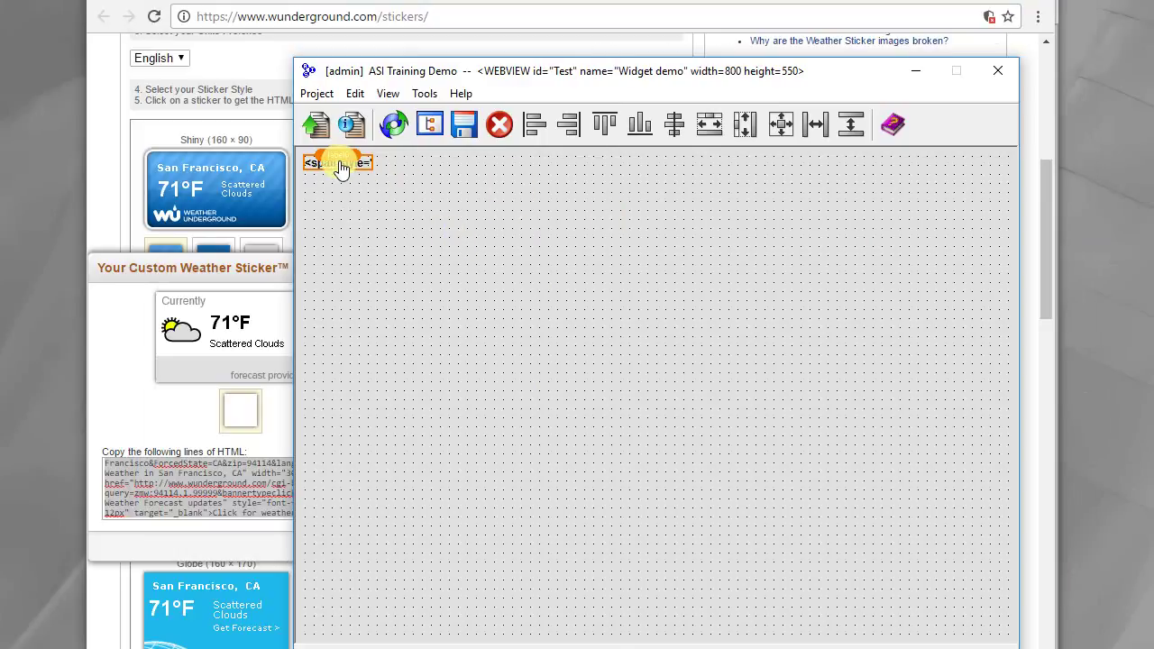
{"action": "left_click_drag", "start_coordinate": [340, 163], "coordinate": [653, 172]}
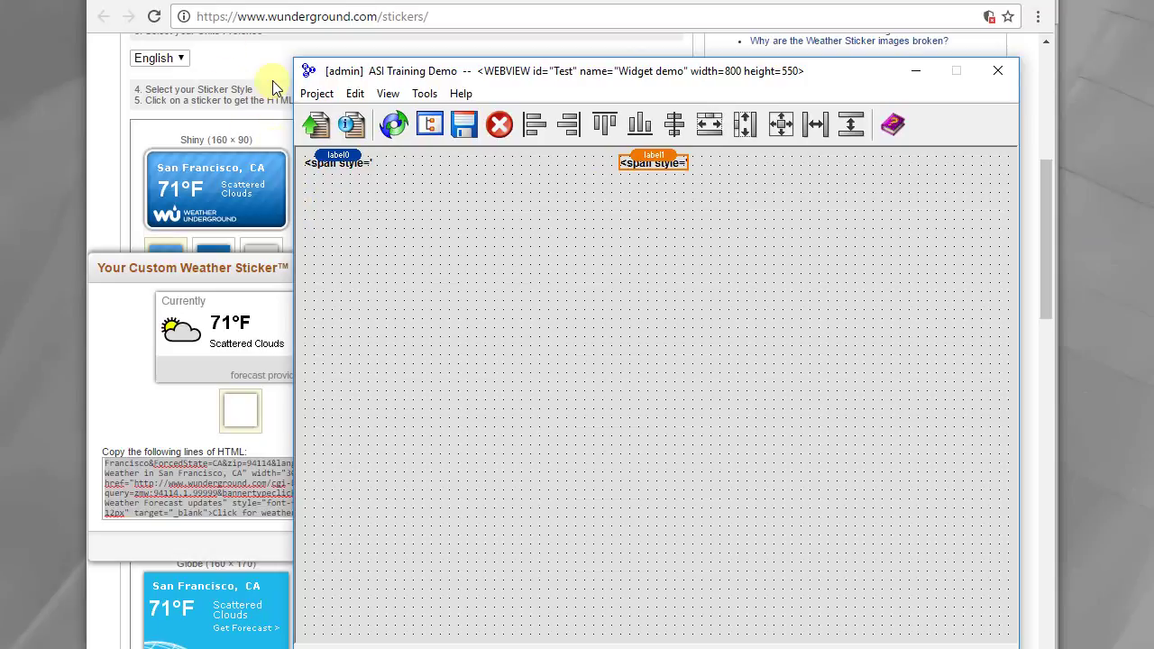
- Open AccuWeather's current weather widget page from the weather demo, agree to the terms and copy the generated widget code
{"action": "left_click", "coordinate": [421, 7]}
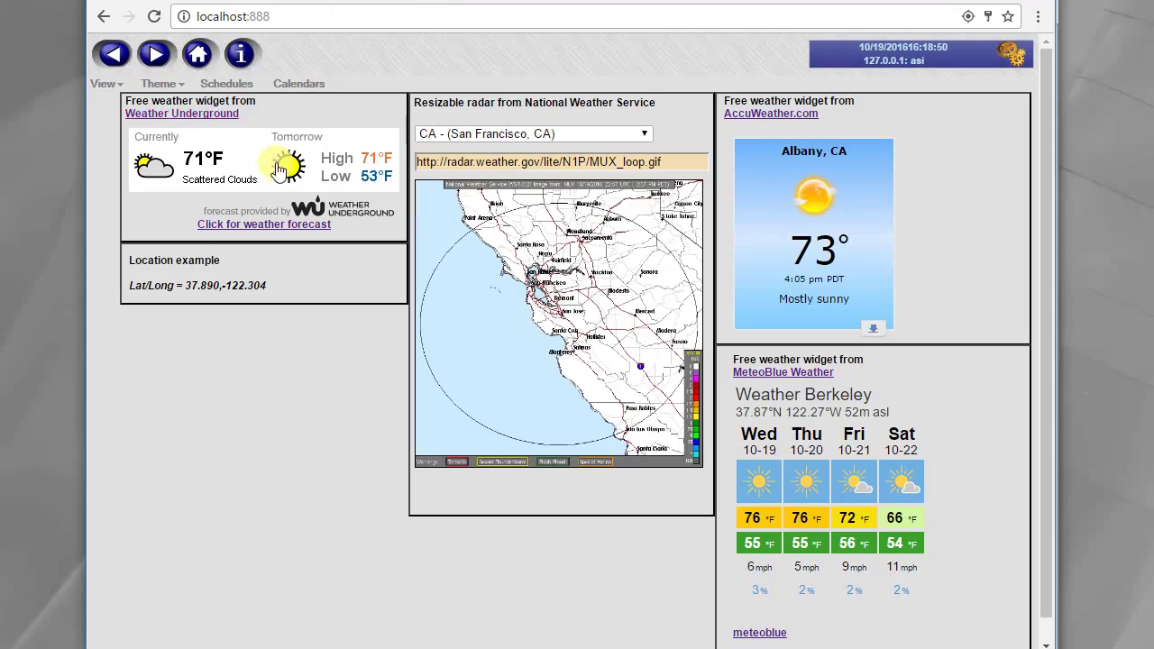
{"action": "left_click", "coordinate": [802, 113]}
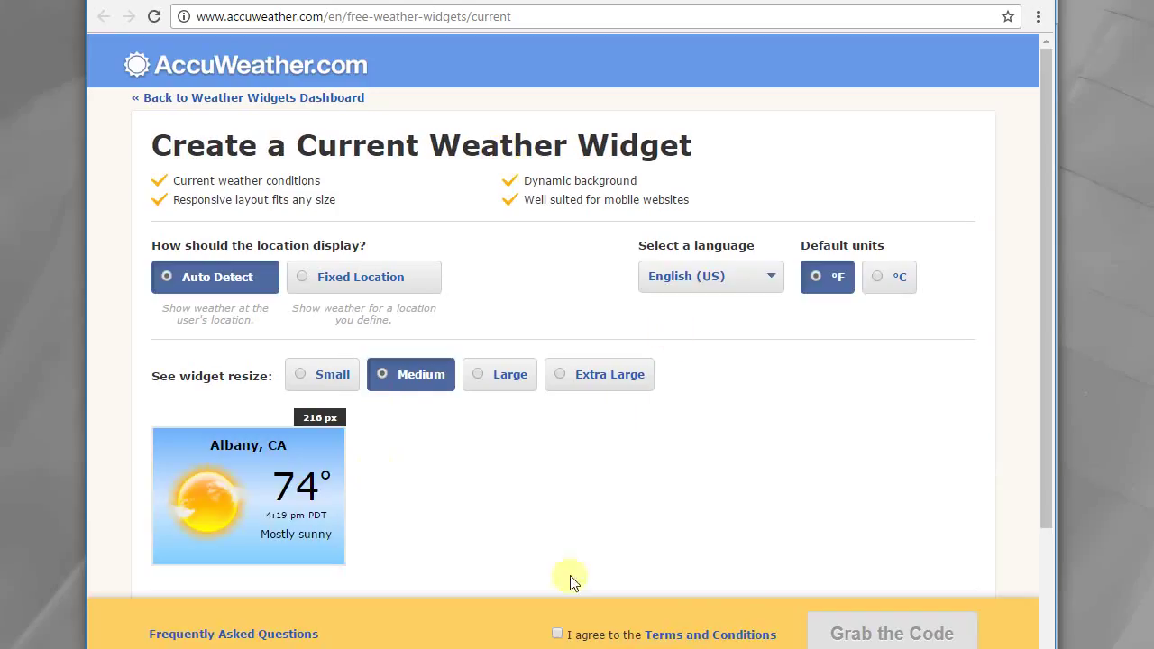
{"action": "left_click", "coordinate": [557, 634]}
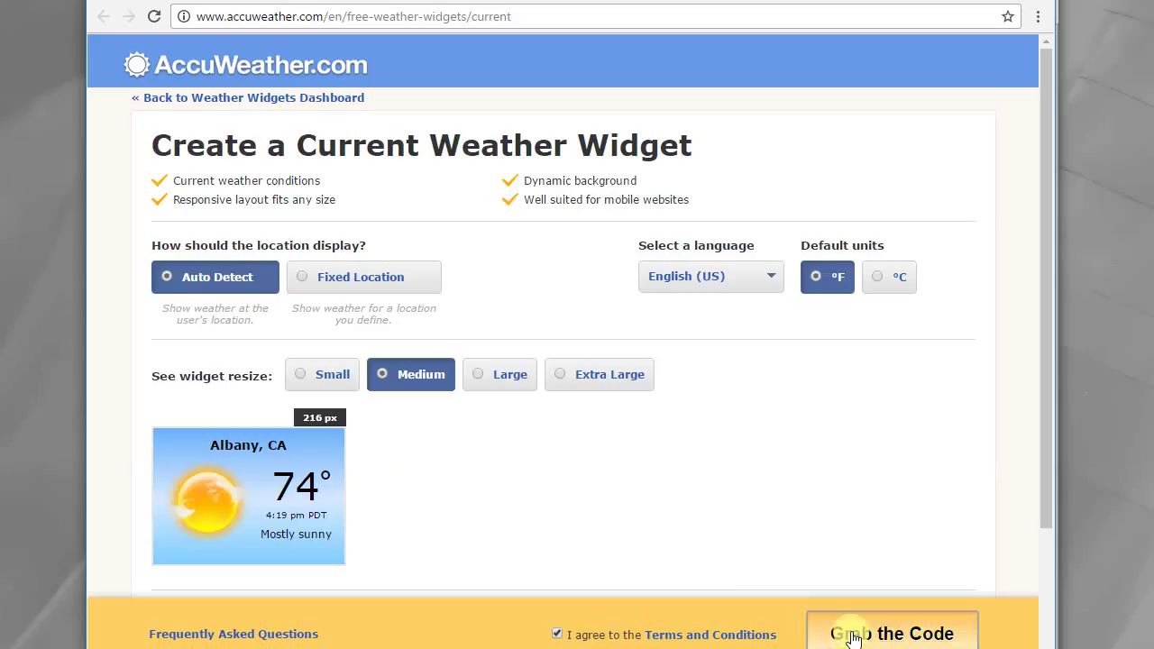
{"action": "left_click", "coordinate": [852, 633]}
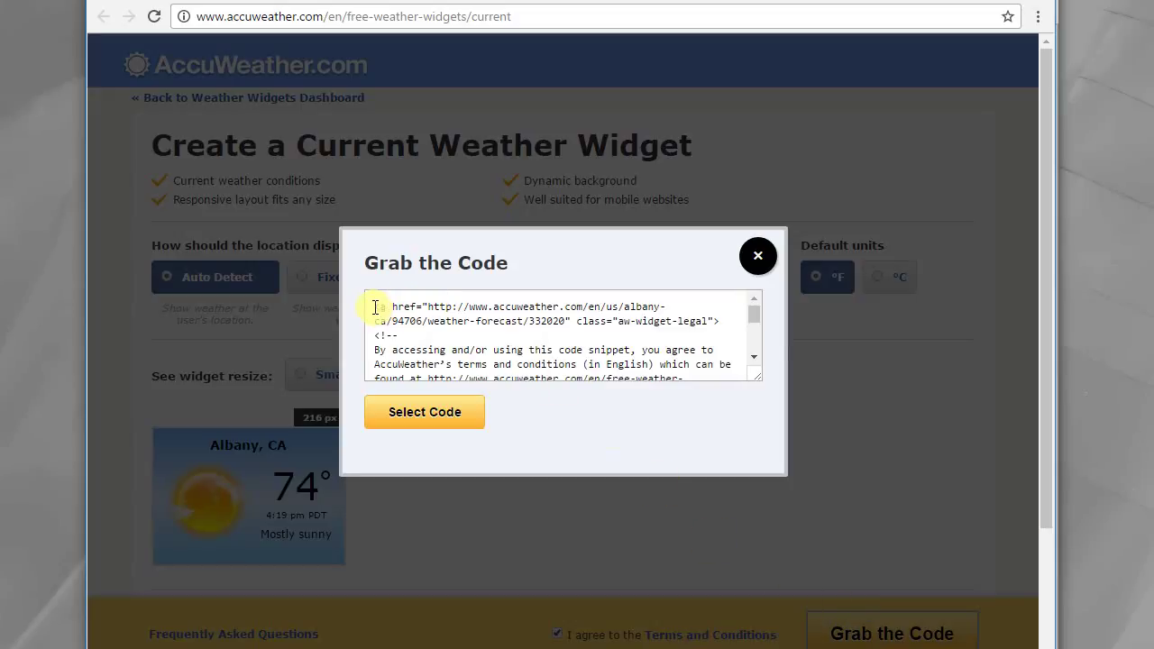
{"action": "left_click_drag", "start_coordinate": [376, 307], "coordinate": [855, 513]}
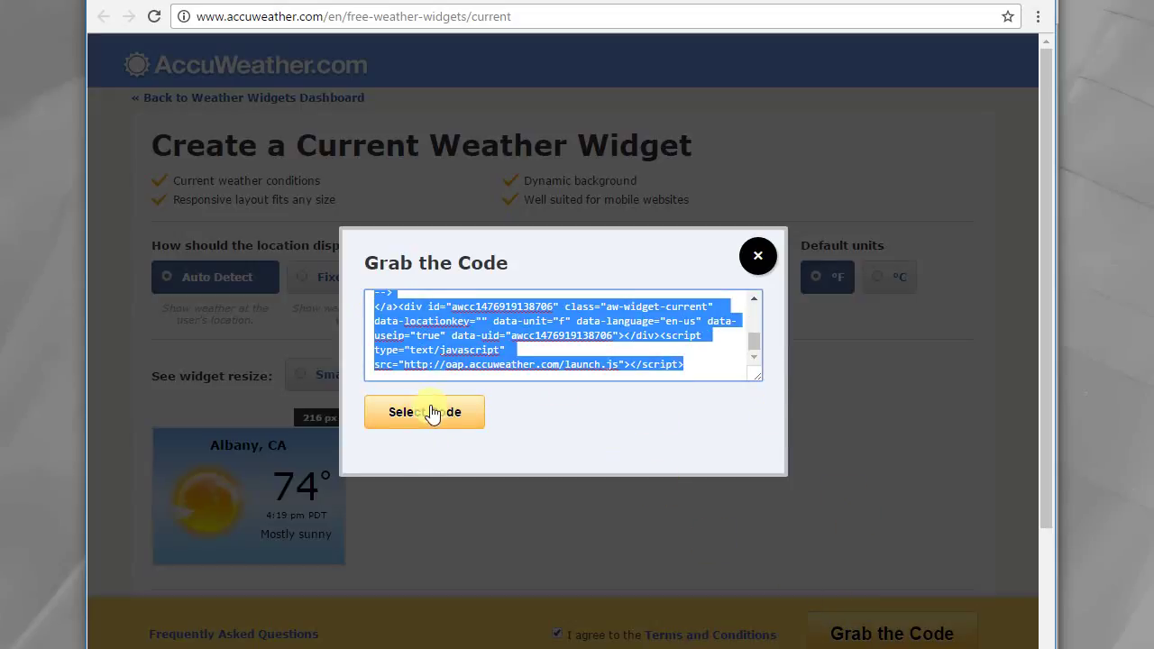
{"action": "right_click", "coordinate": [445, 333]}
{"action": "left_click", "coordinate": [486, 369]}
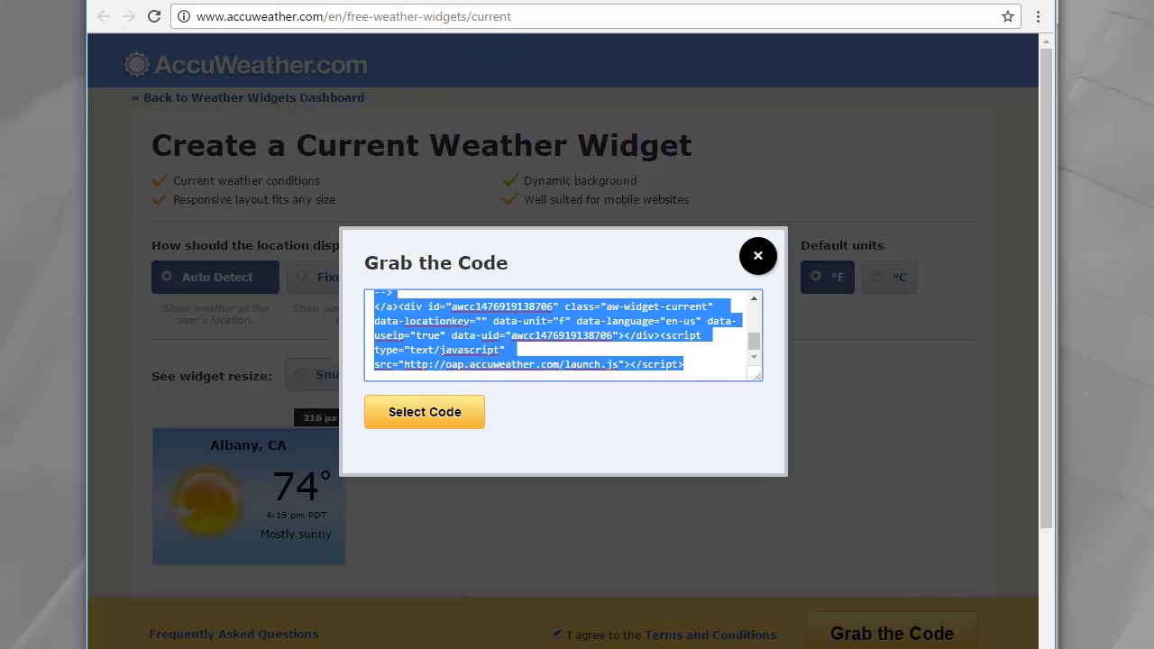
- Switch to the ASI web view editor and replace the second label's HTML with the copied AccuWeather code
{"action": "key", "text": "alt+Tab"}
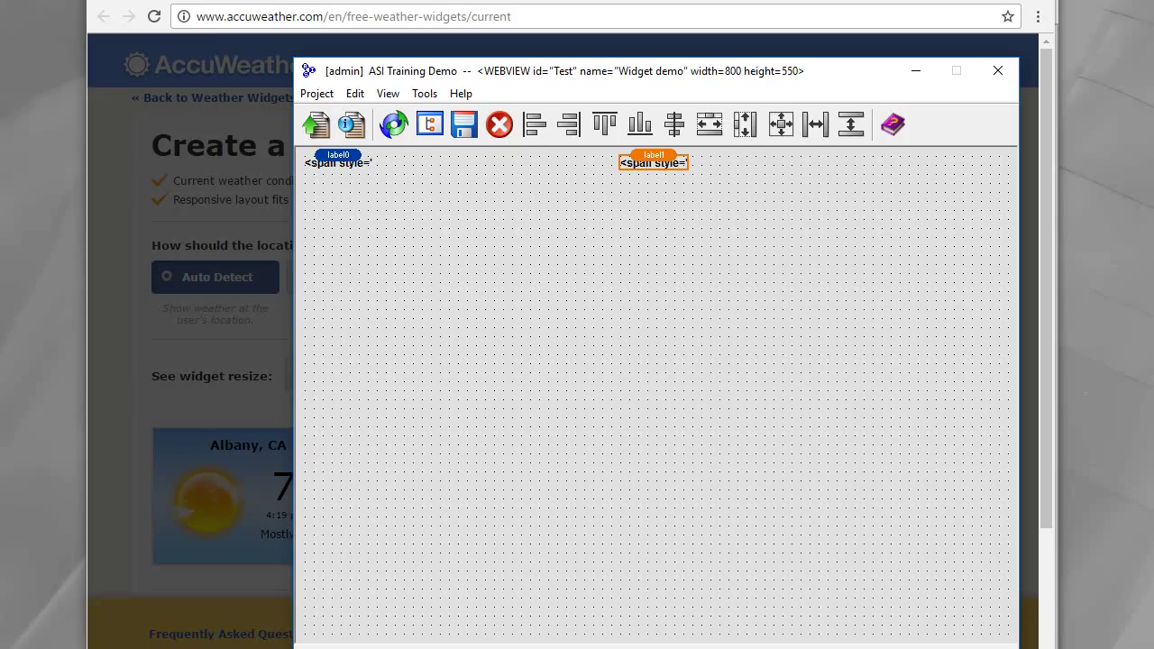
{"action": "double_click", "coordinate": [646, 171]}
{"action": "right_click", "coordinate": [573, 157]}
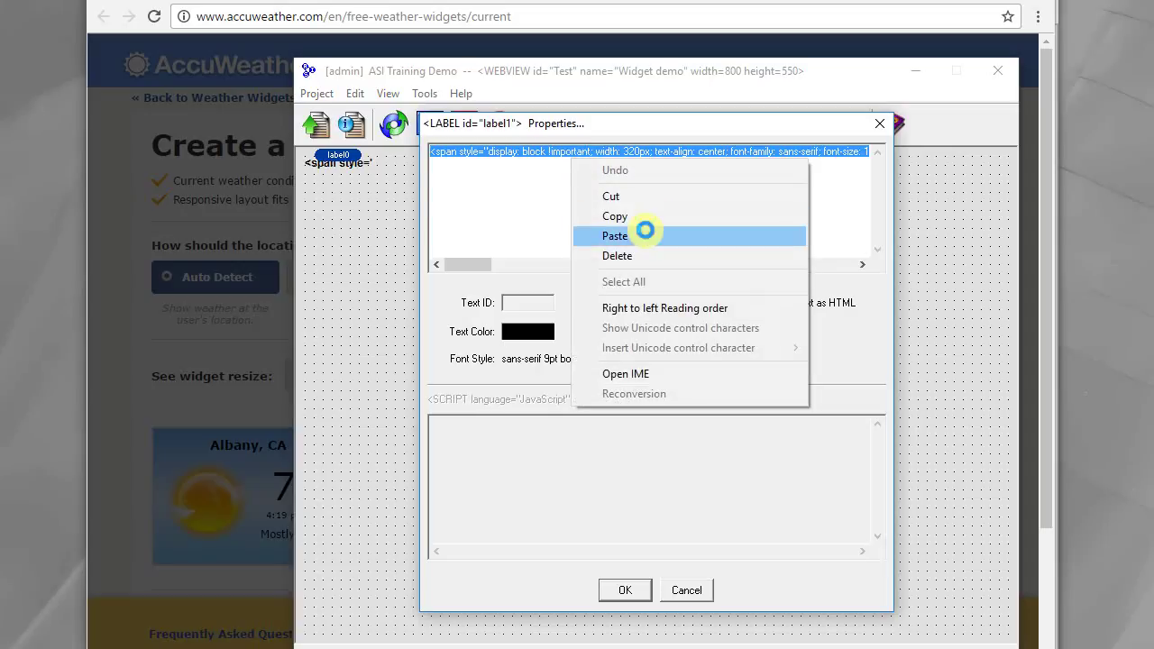
{"action": "left_click", "coordinate": [645, 231]}
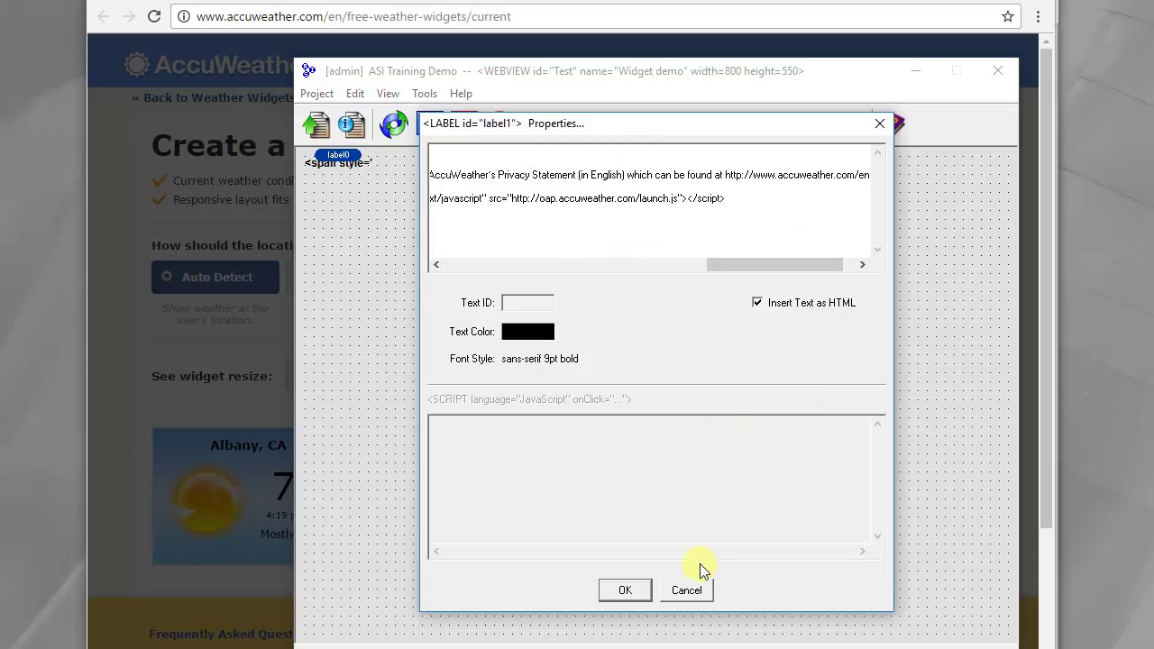
{"action": "left_click", "coordinate": [638, 597]}
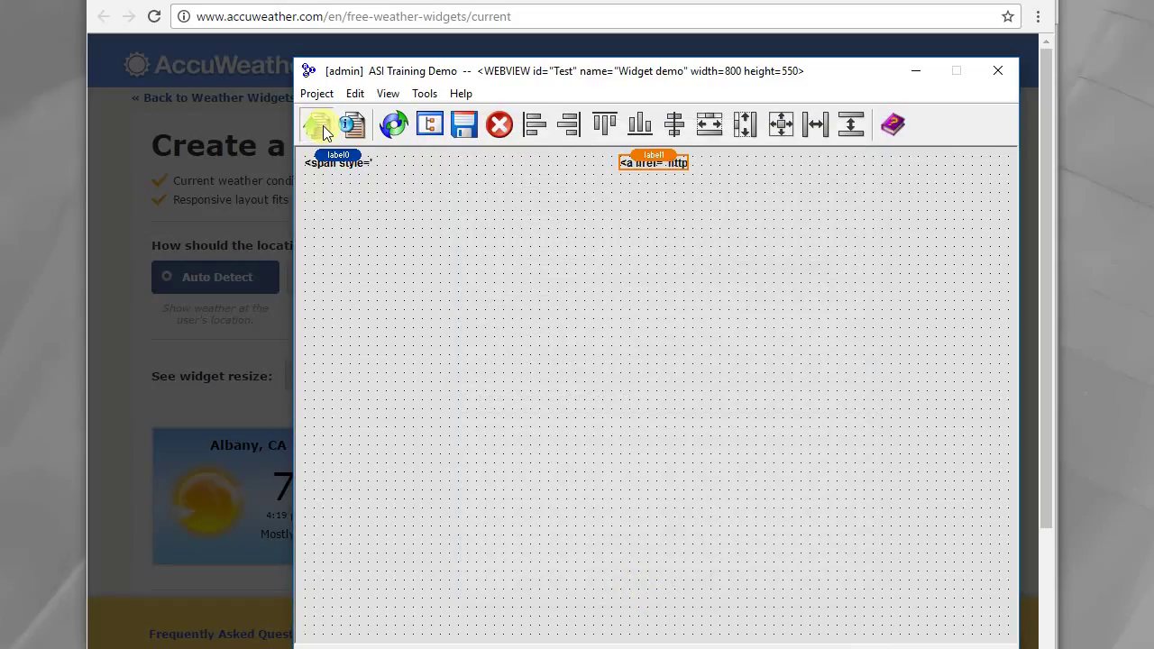
- Preview the web view with both widgets, and place a copy of the AccuWeather label directly below it at mid-canvas
{"action": "left_click", "coordinate": [321, 126]}
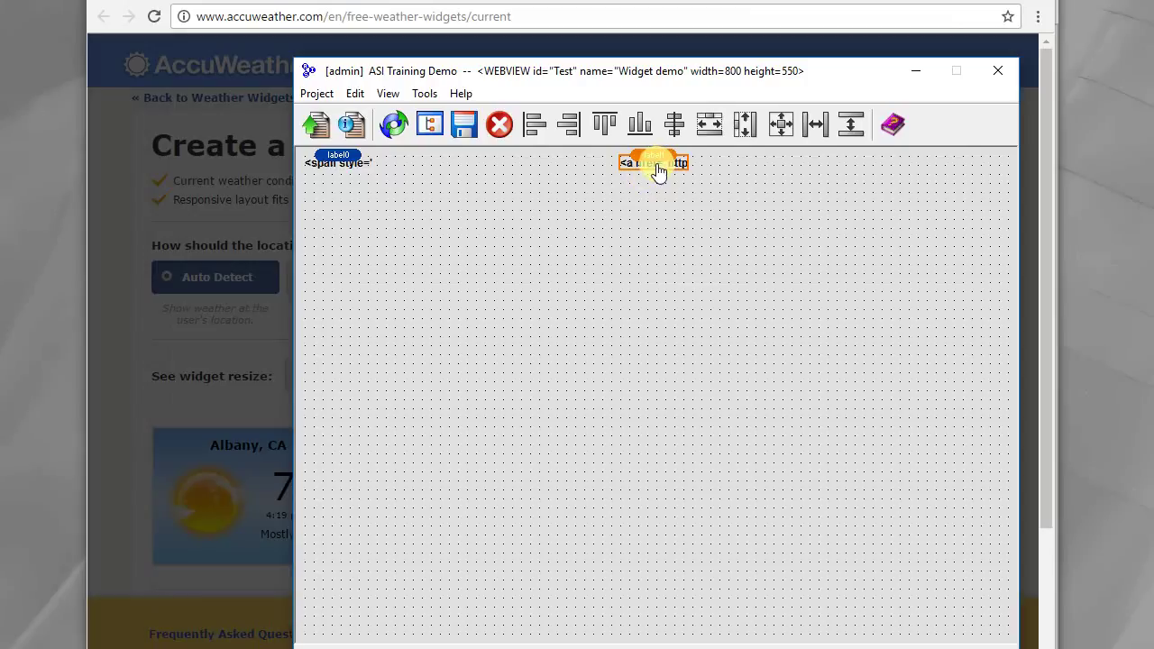
{"action": "left_click_drag", "start_coordinate": [659, 167], "coordinate": [658, 353]}
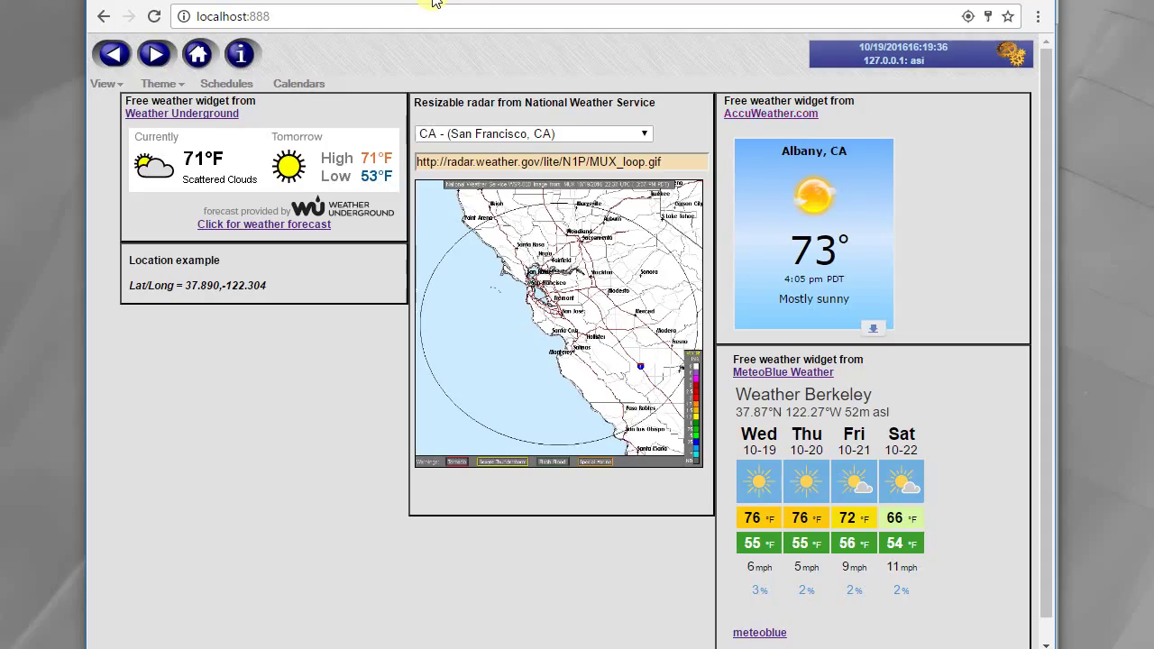
- Go to meteoblue's free widgets page from the weather demo and open the Weather Widget Day configurator
{"action": "left_click", "coordinate": [784, 373]}
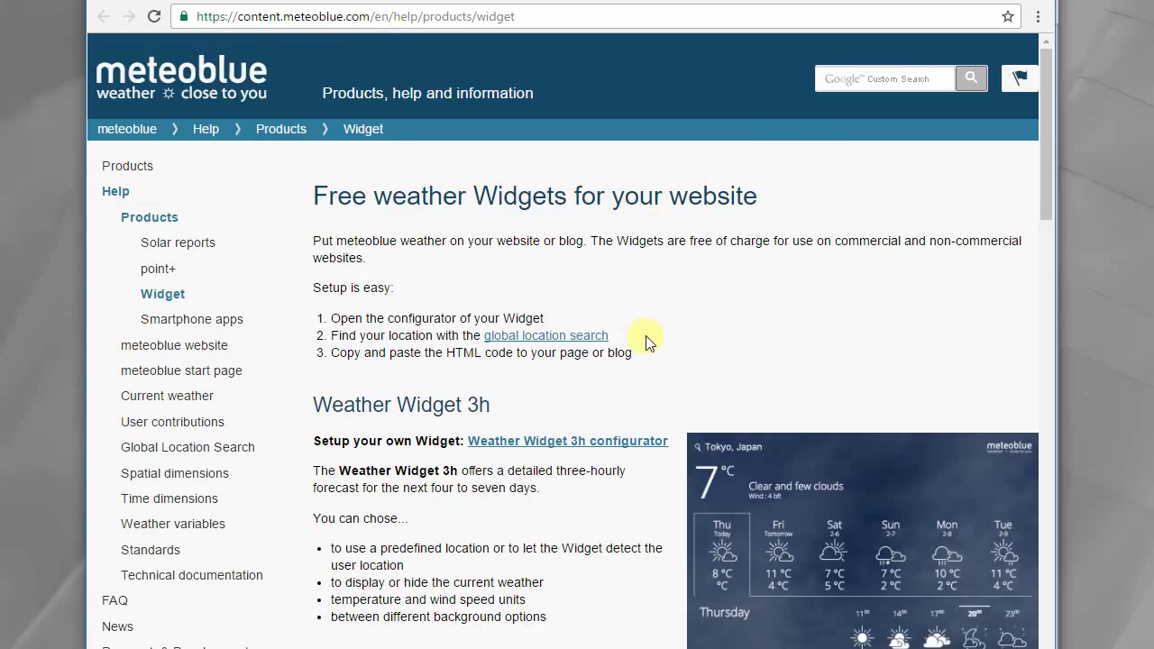
{"action": "scroll", "coordinate": [640, 352], "scroll_direction": "down", "scroll_amount": 4}
{"action": "left_click", "coordinate": [539, 496]}
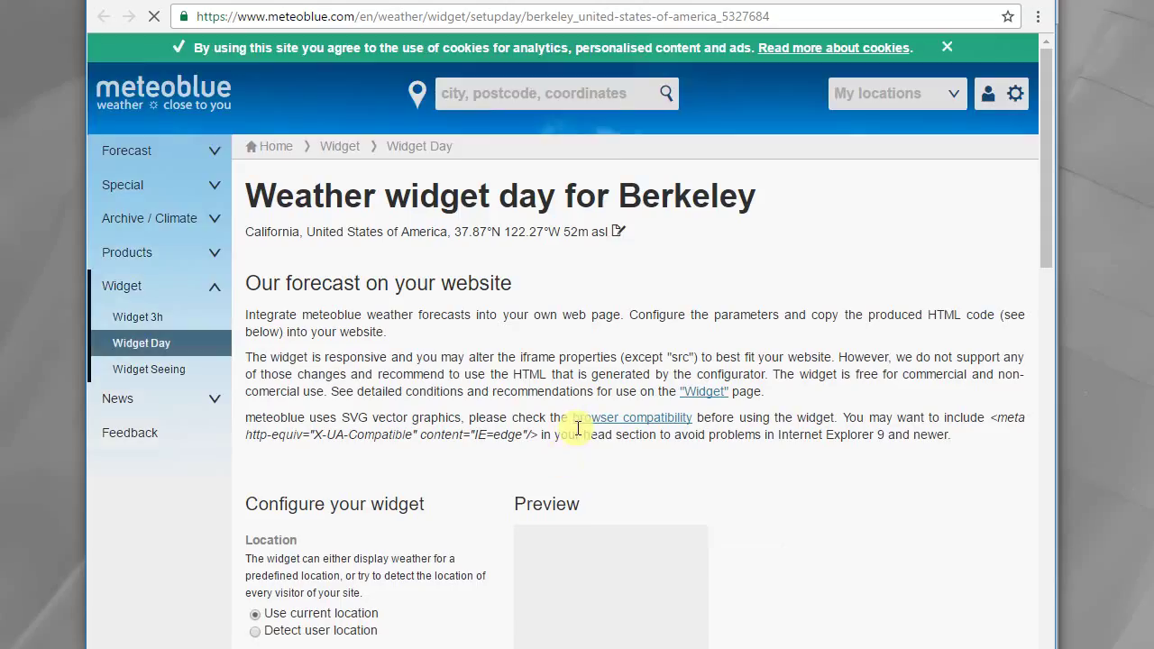
{"action": "scroll", "coordinate": [552, 431], "scroll_direction": "down", "scroll_amount": 2}
{"action": "scroll", "coordinate": [552, 433], "scroll_direction": "down", "scroll_amount": 2}
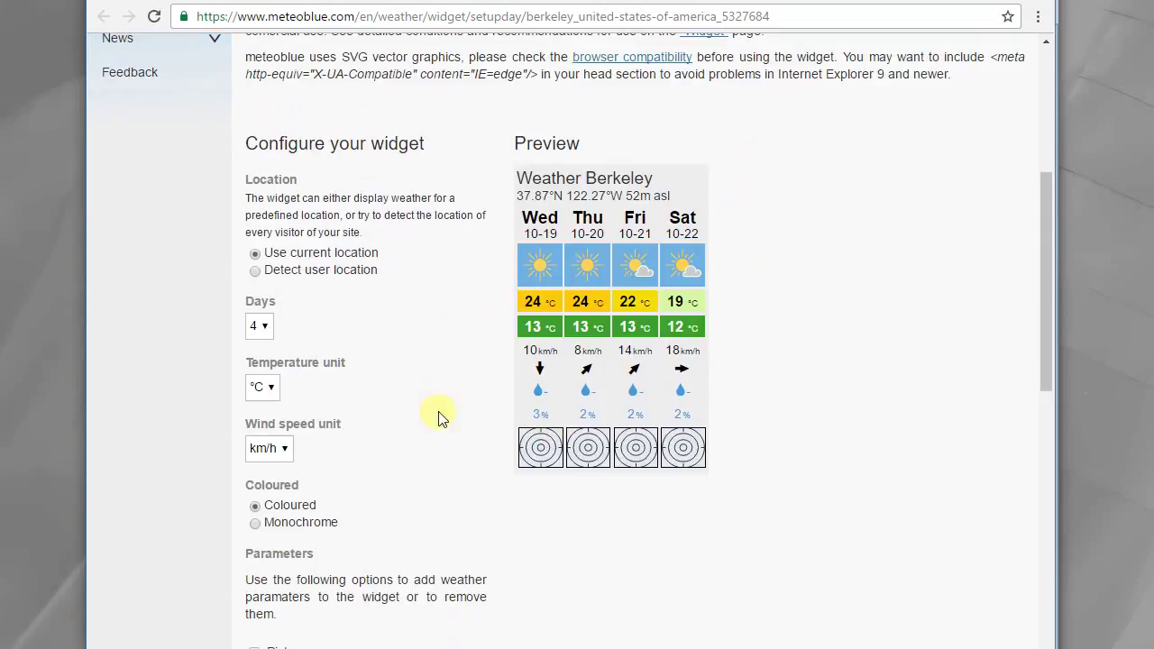
- Configure the meteoblue day widget to detect the user location, with temperature in °F and wind speed in mph
{"action": "left_click", "coordinate": [255, 271]}
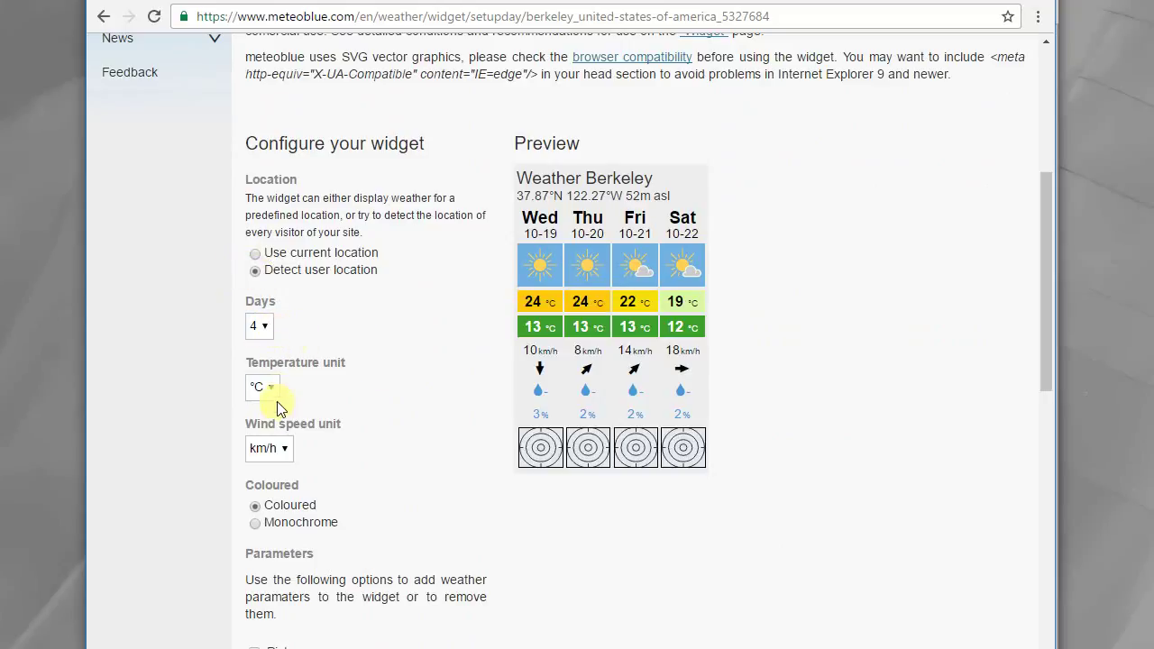
{"action": "left_click", "coordinate": [271, 426]}
{"action": "left_click", "coordinate": [271, 448]}
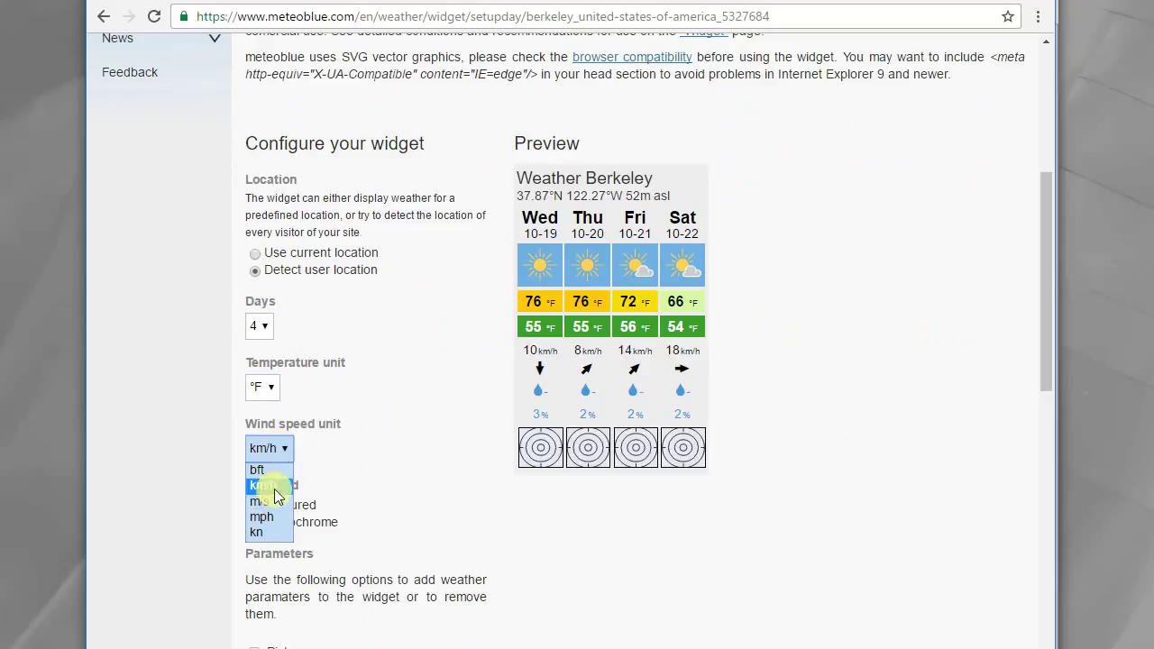
{"action": "left_click", "coordinate": [268, 520]}
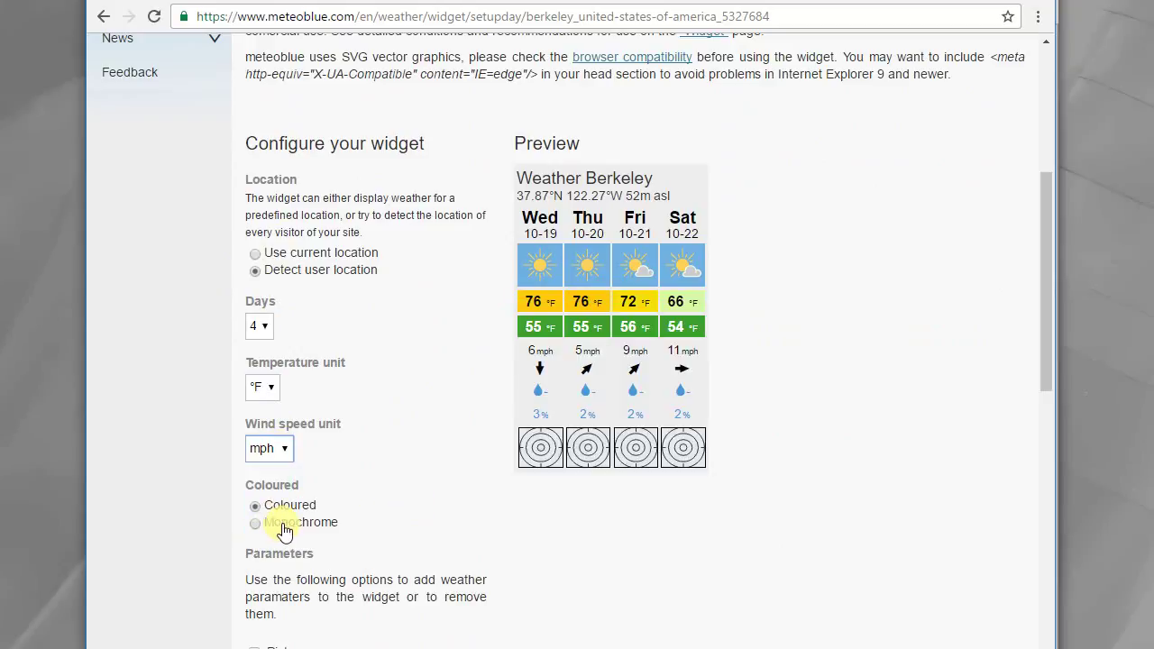
- Remove the wind direction, rainSPOT and precipitation parameters from the meteoblue widget
{"action": "scroll", "coordinate": [408, 498], "scroll_direction": "down", "scroll_amount": 4}
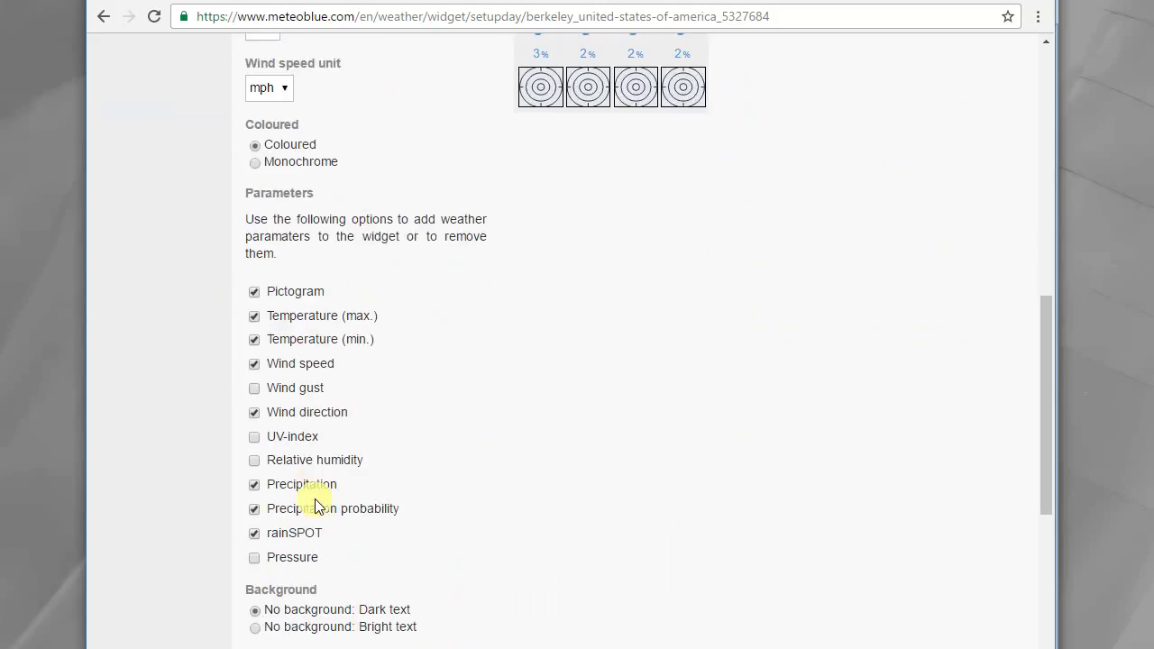
{"action": "left_click", "coordinate": [254, 316]}
{"action": "scroll", "coordinate": [258, 317], "scroll_direction": "up", "scroll_amount": 1}
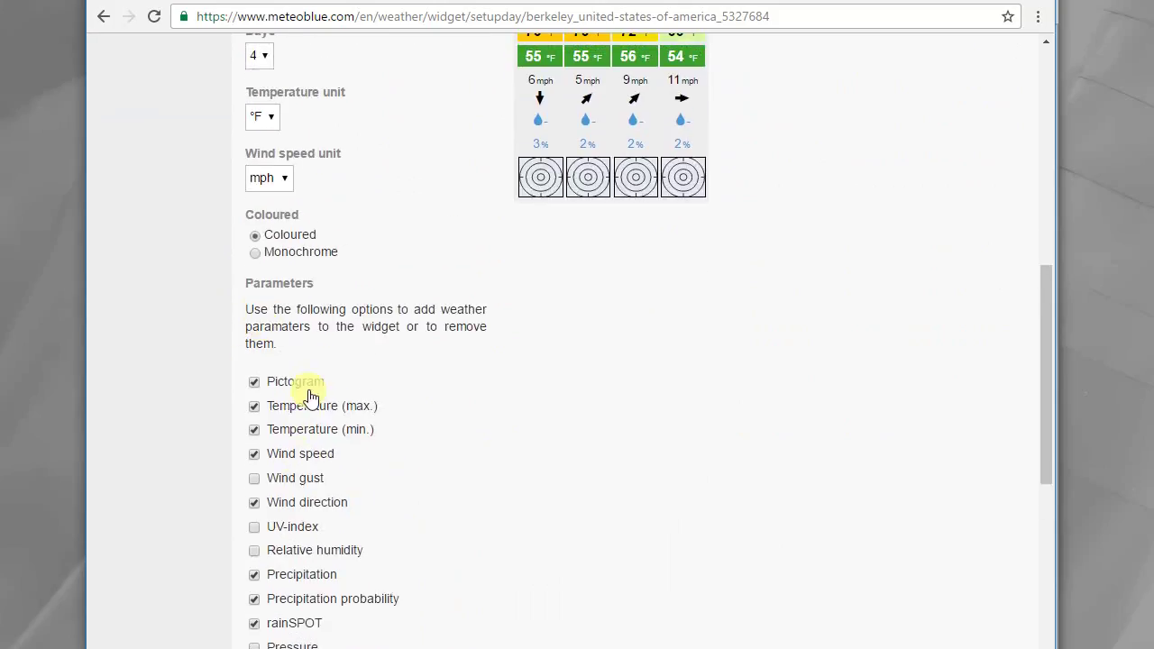
{"action": "left_click", "coordinate": [256, 503]}
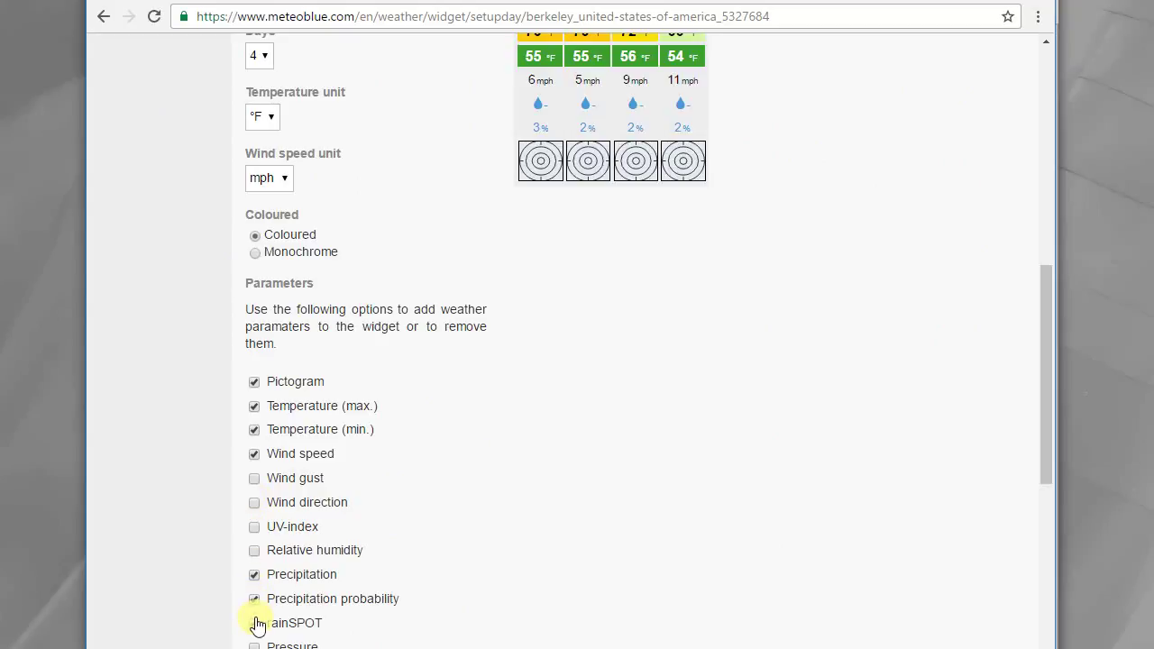
{"action": "left_click", "coordinate": [255, 623]}
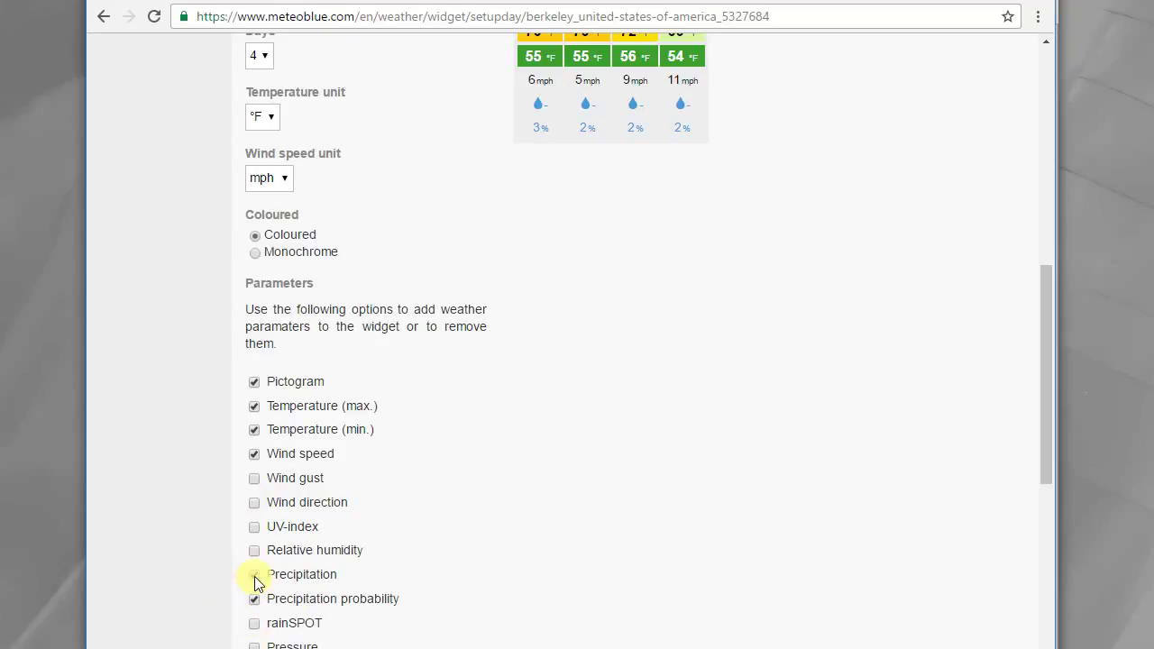
{"action": "scroll", "coordinate": [464, 492], "scroll_direction": "up", "scroll_amount": 3}
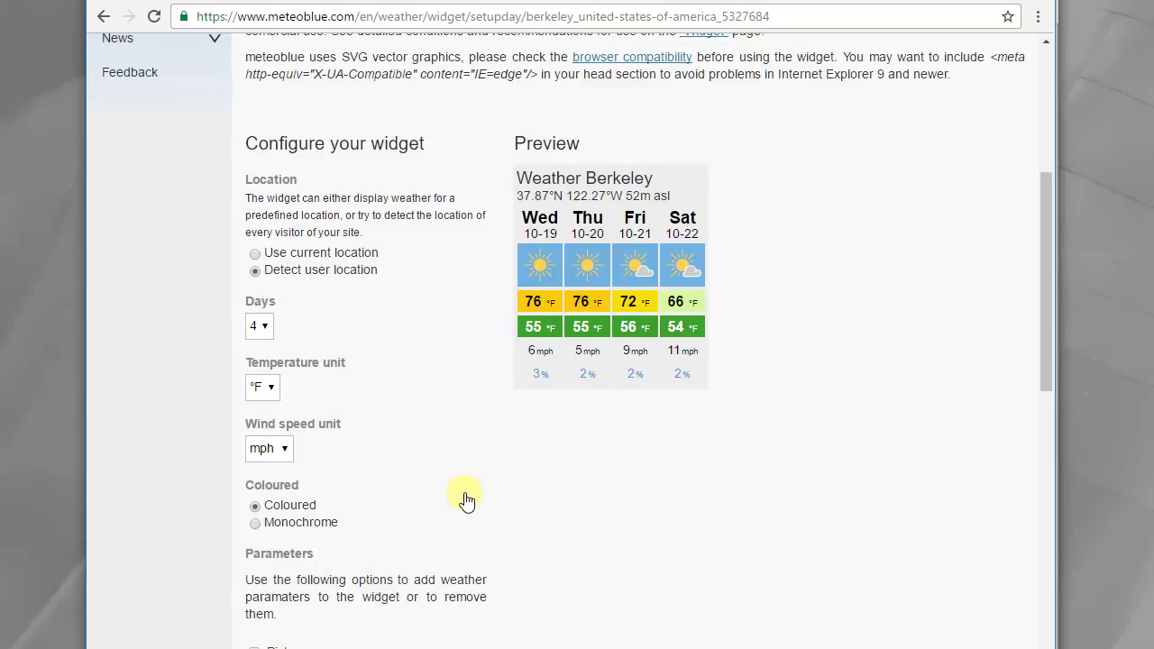
- Copy all of the HTML code generated for the configured meteoblue widget
{"action": "scroll", "coordinate": [464, 496], "scroll_direction": "down", "scroll_amount": 8}
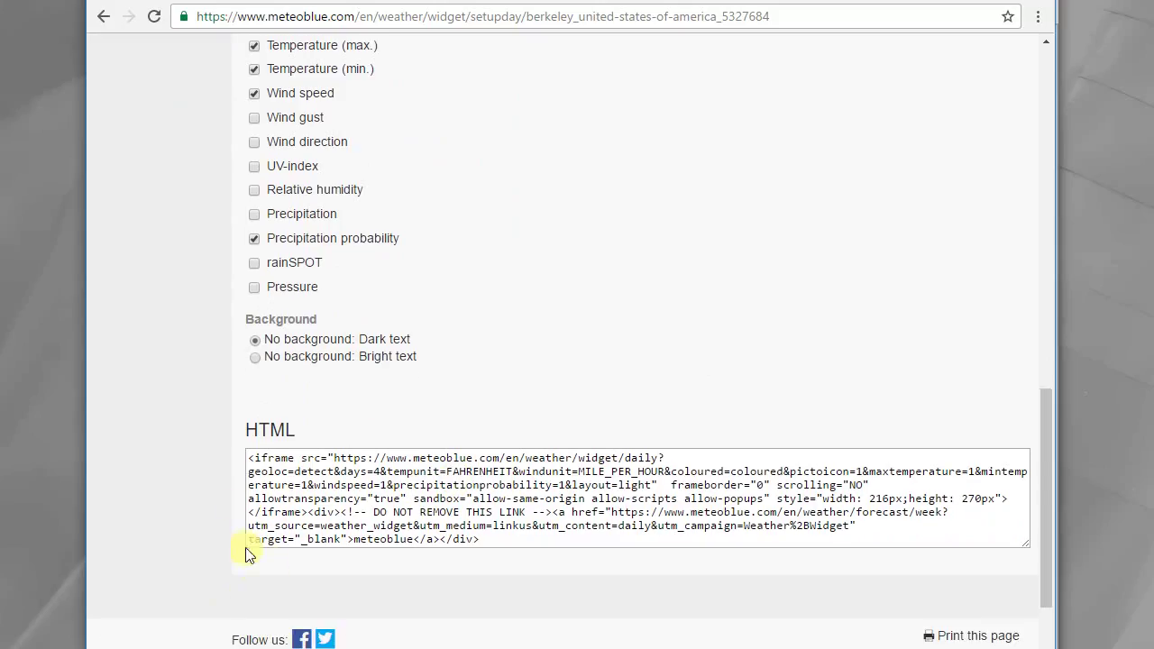
{"action": "left_click_drag", "start_coordinate": [250, 458], "coordinate": [471, 532]}
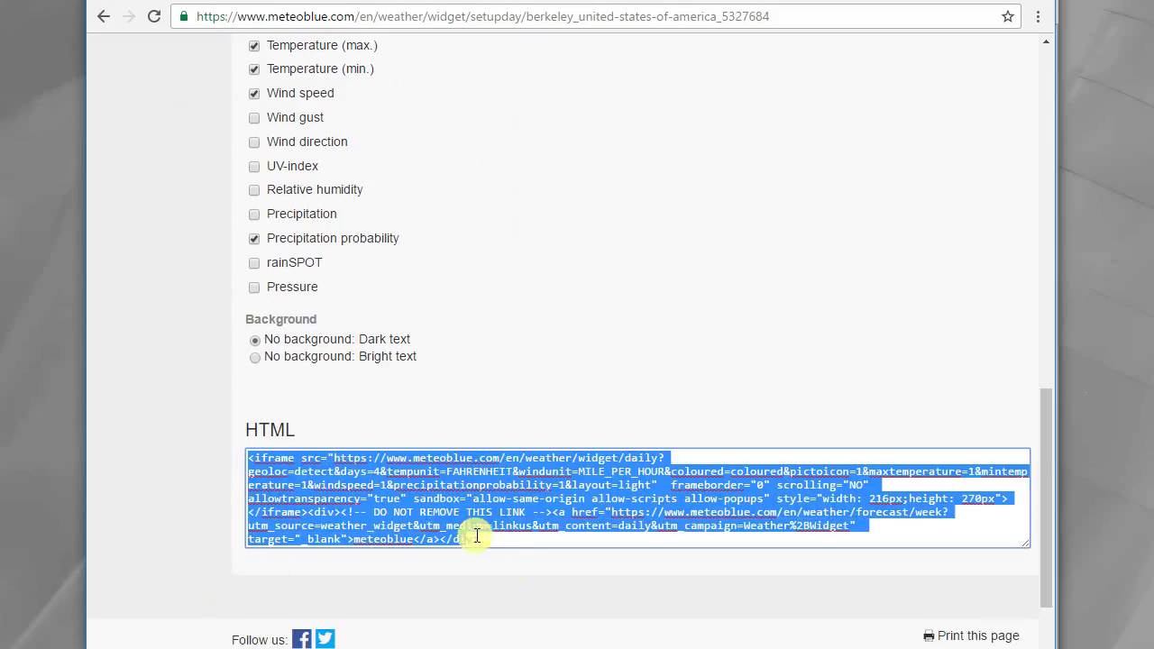
{"action": "right_click", "coordinate": [425, 507]}
{"action": "left_click", "coordinate": [466, 530]}
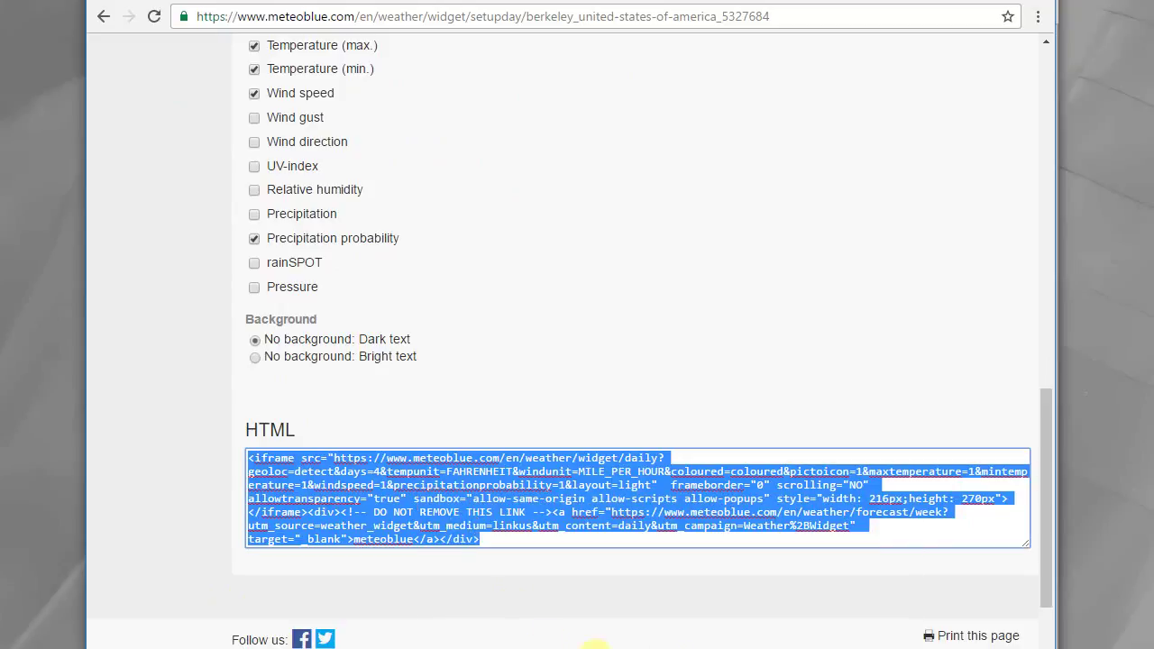
- Switch to the ASI web view editor and replace the HTML of label2 with the copied meteoblue code
{"action": "key", "text": "alt+Tab"}
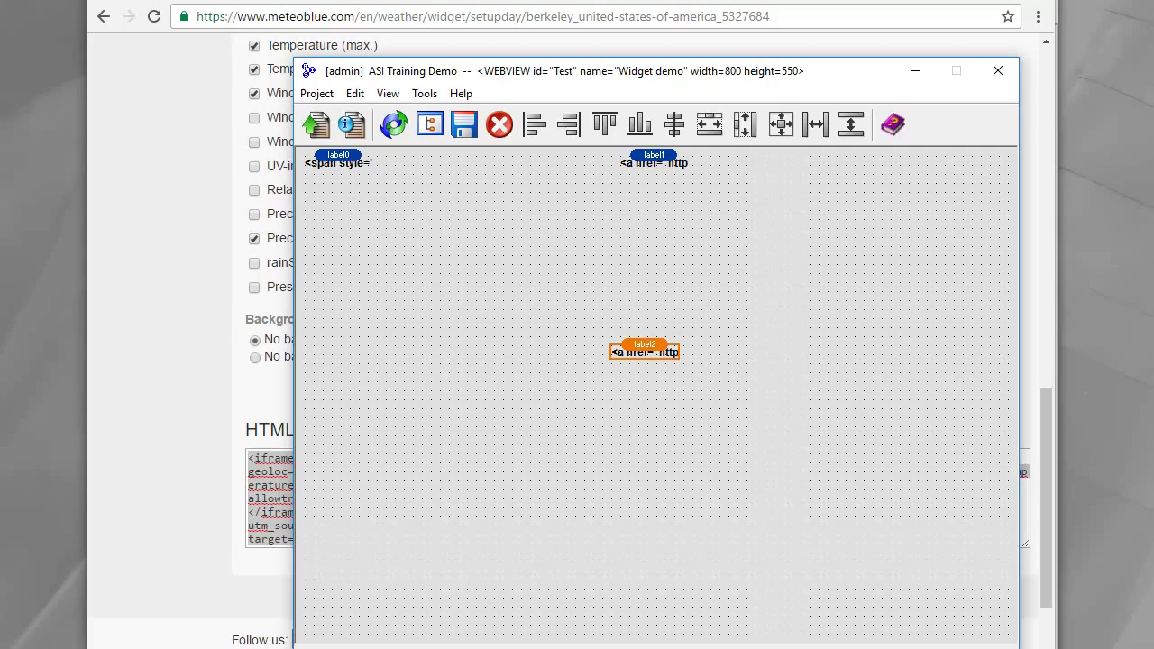
{"action": "double_click", "coordinate": [658, 359]}
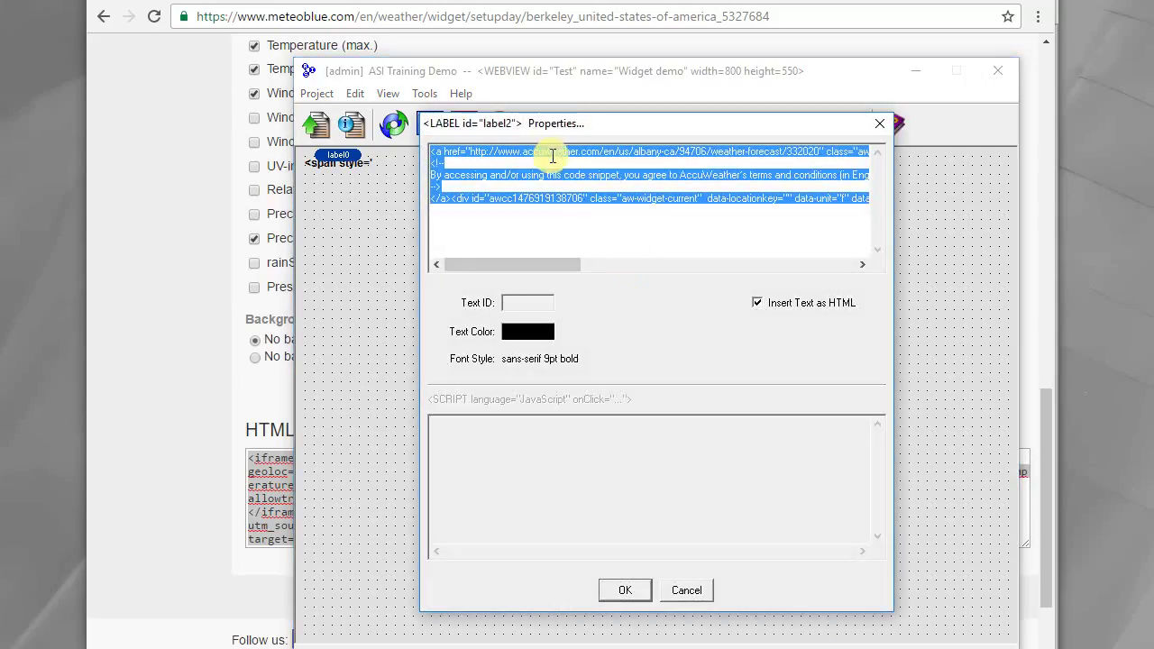
{"action": "right_click", "coordinate": [552, 185]}
{"action": "left_click", "coordinate": [637, 258]}
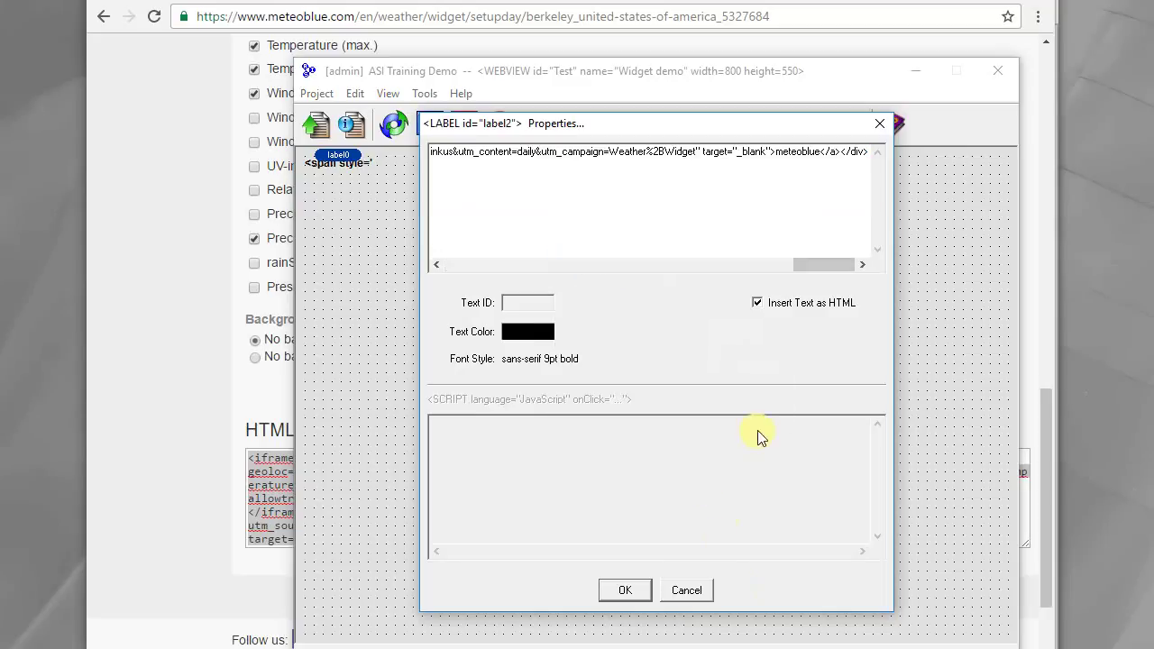
{"action": "left_click", "coordinate": [625, 594]}
- Preview the web view with the meteoblue widget, and place a copy of its label directly below label0 at mid-canvas height
{"action": "left_click", "coordinate": [316, 126]}
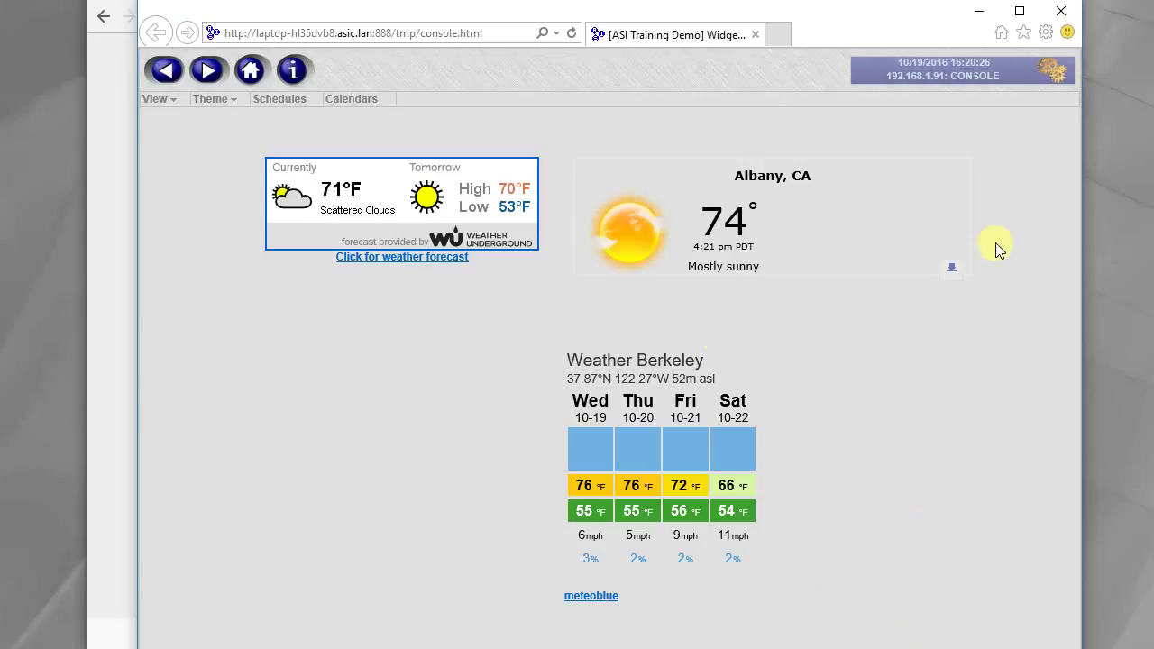
{"action": "left_click", "coordinate": [1061, 11]}
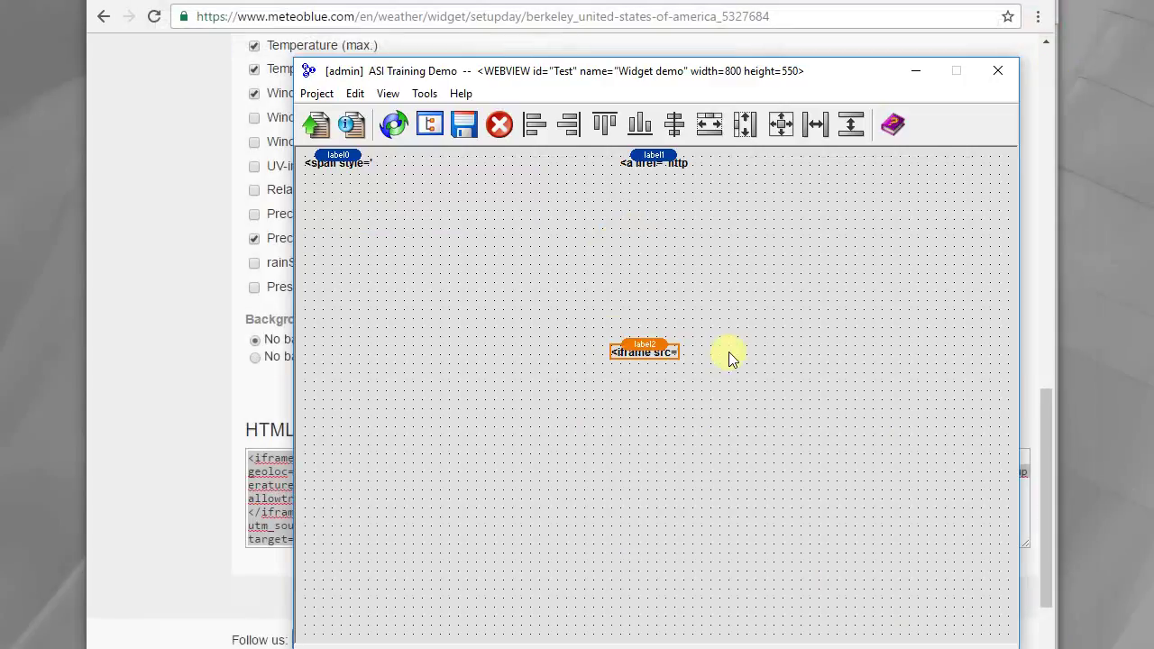
{"action": "left_click_drag", "start_coordinate": [653, 359], "coordinate": [369, 343]}
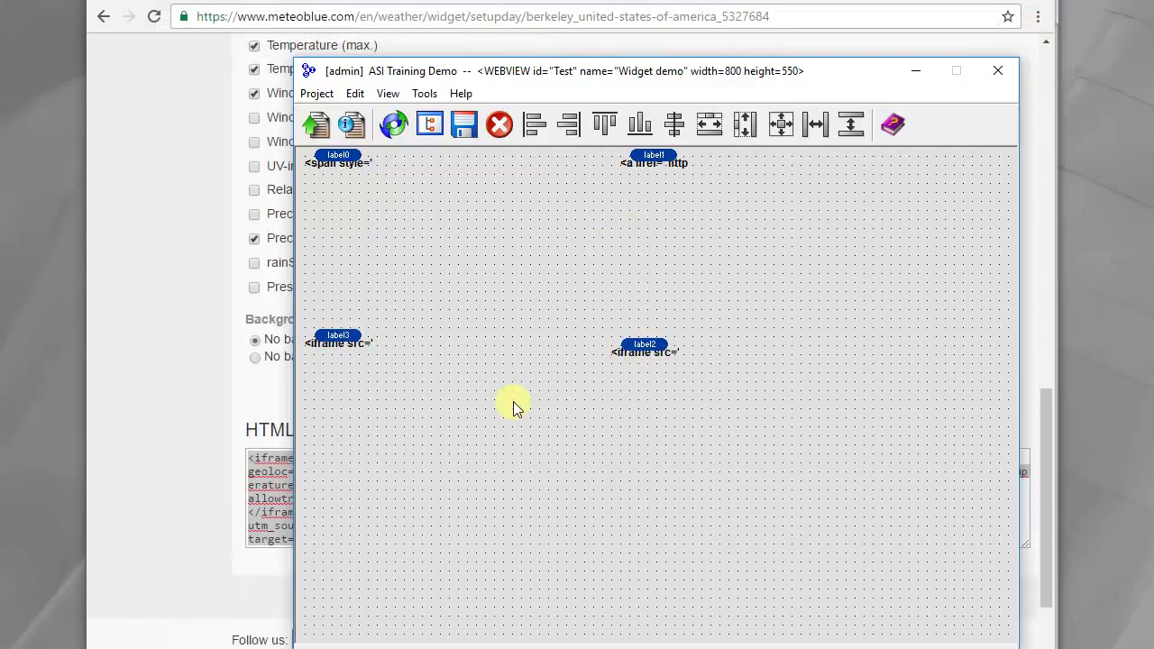
- Return to the weather demo in the browser, choose the SD - (Rapid City, SD) radar and copy its image URL
{"action": "left_click", "coordinate": [547, 1]}
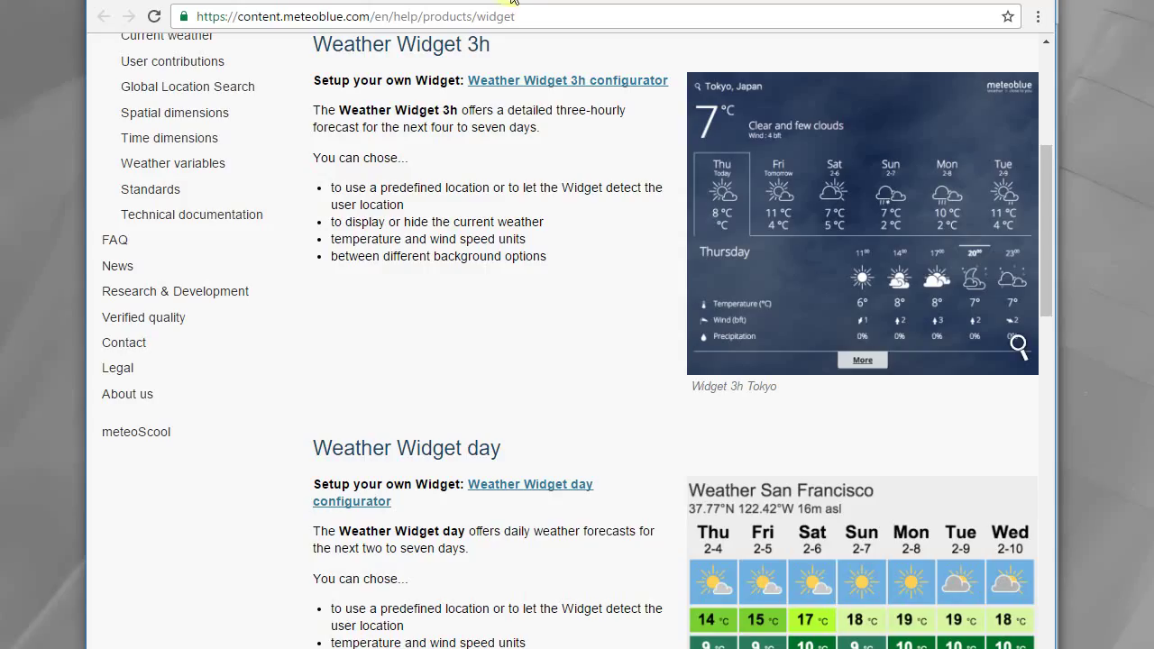
{"action": "left_click", "coordinate": [399, 1]}
{"action": "left_click", "coordinate": [184, 2]}
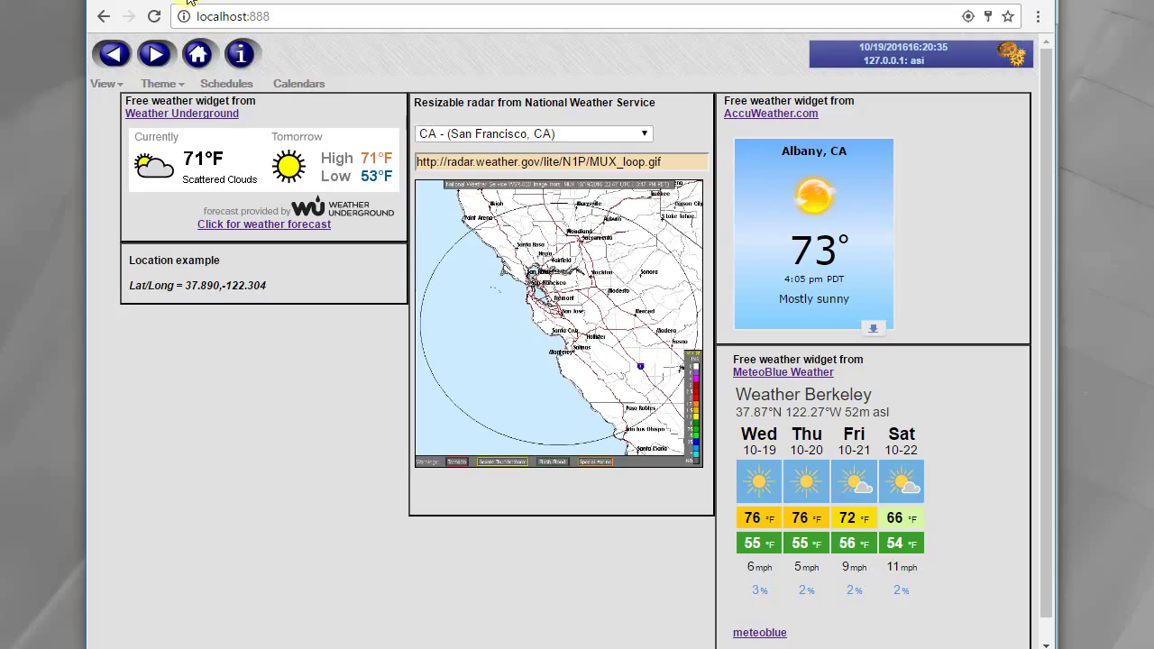
{"action": "left_click", "coordinate": [644, 135]}
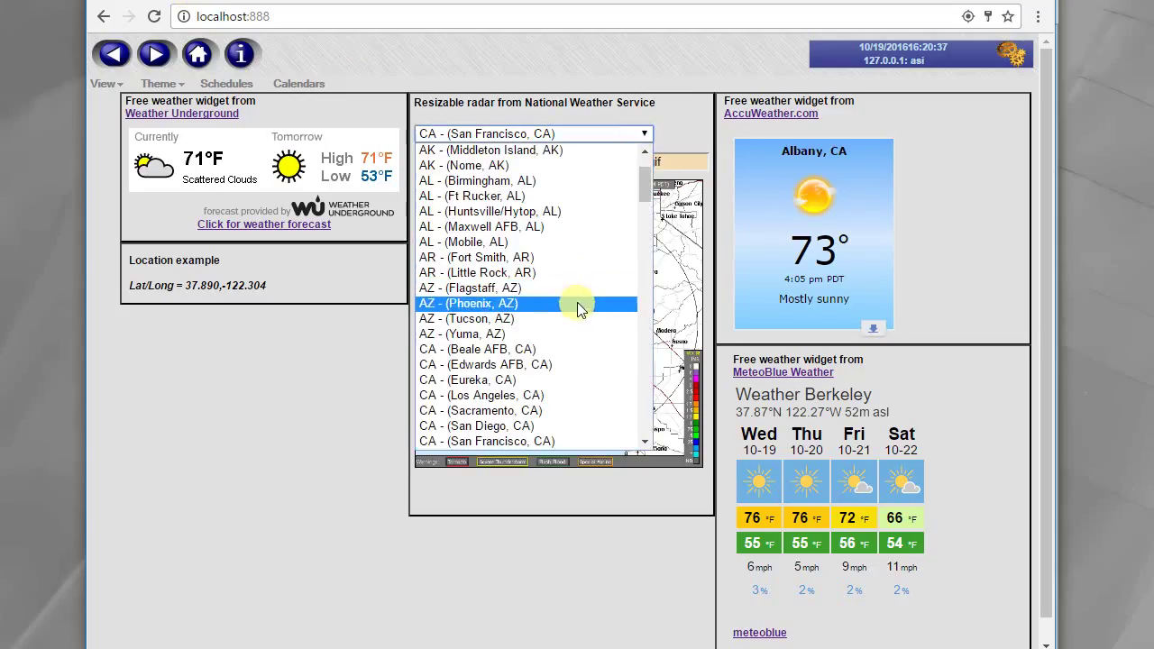
{"action": "scroll", "coordinate": [578, 329], "scroll_direction": "down", "scroll_amount": 20}
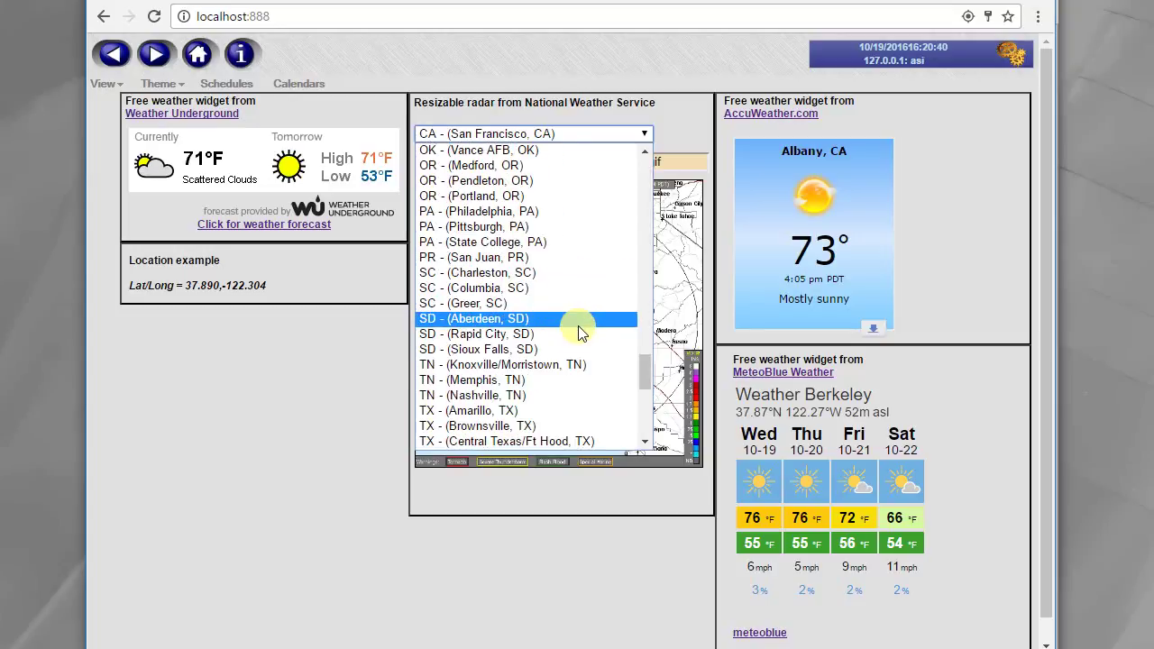
{"action": "left_click", "coordinate": [529, 333]}
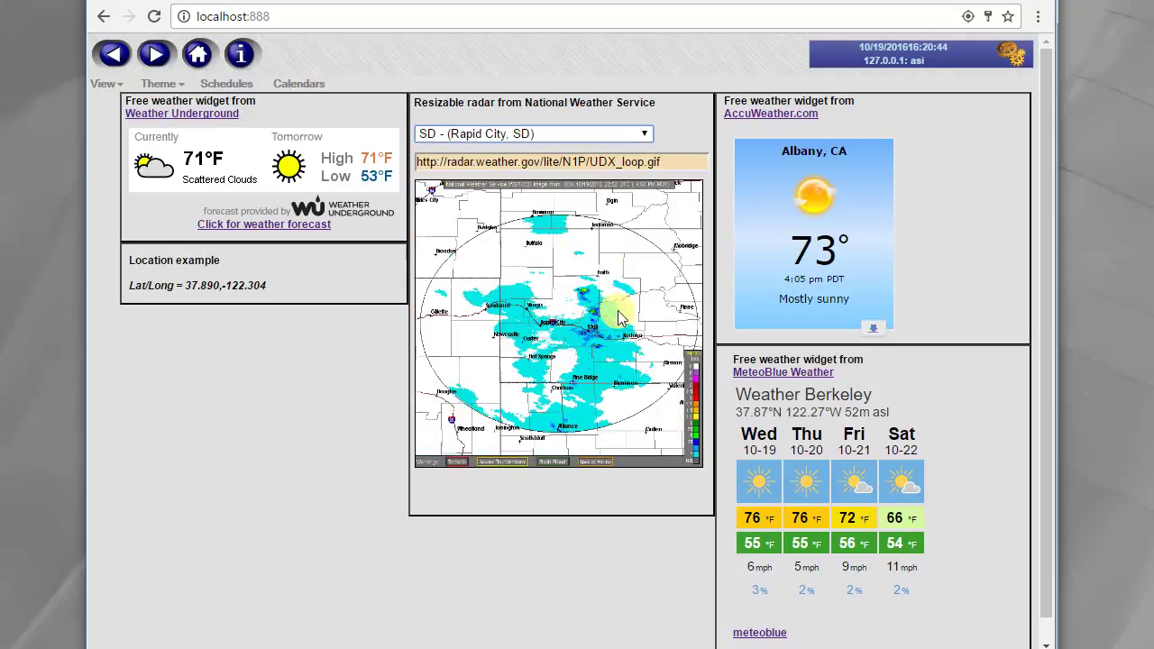
{"action": "left_click_drag", "start_coordinate": [665, 161], "coordinate": [402, 149]}
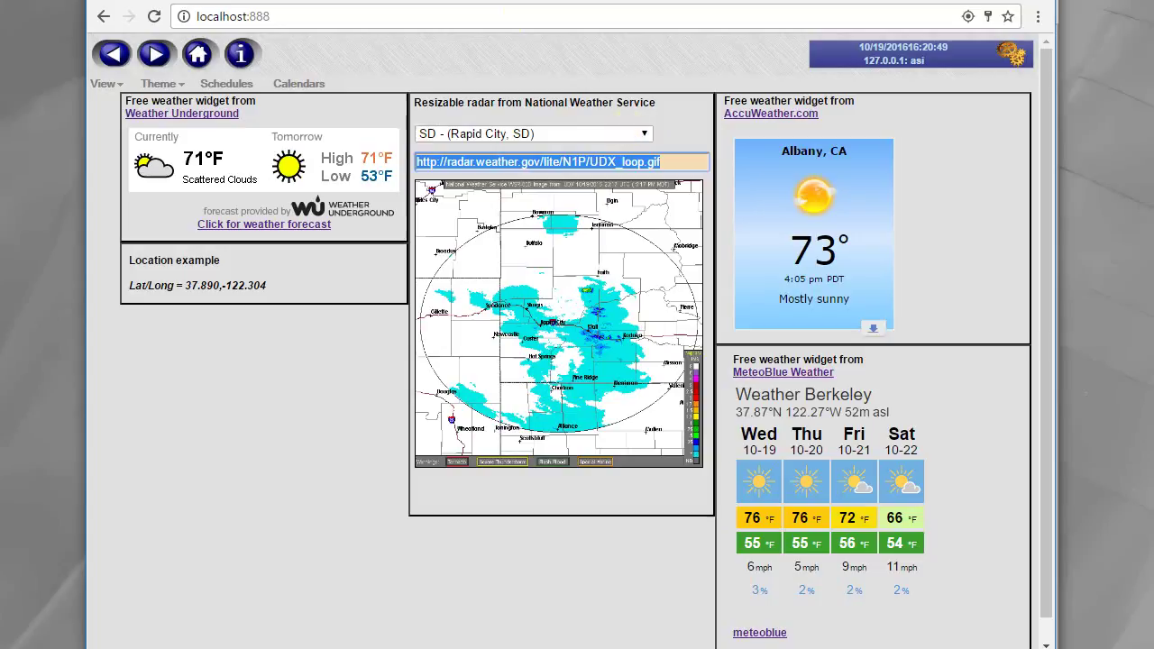
{"action": "key", "text": "alt+Tab"}
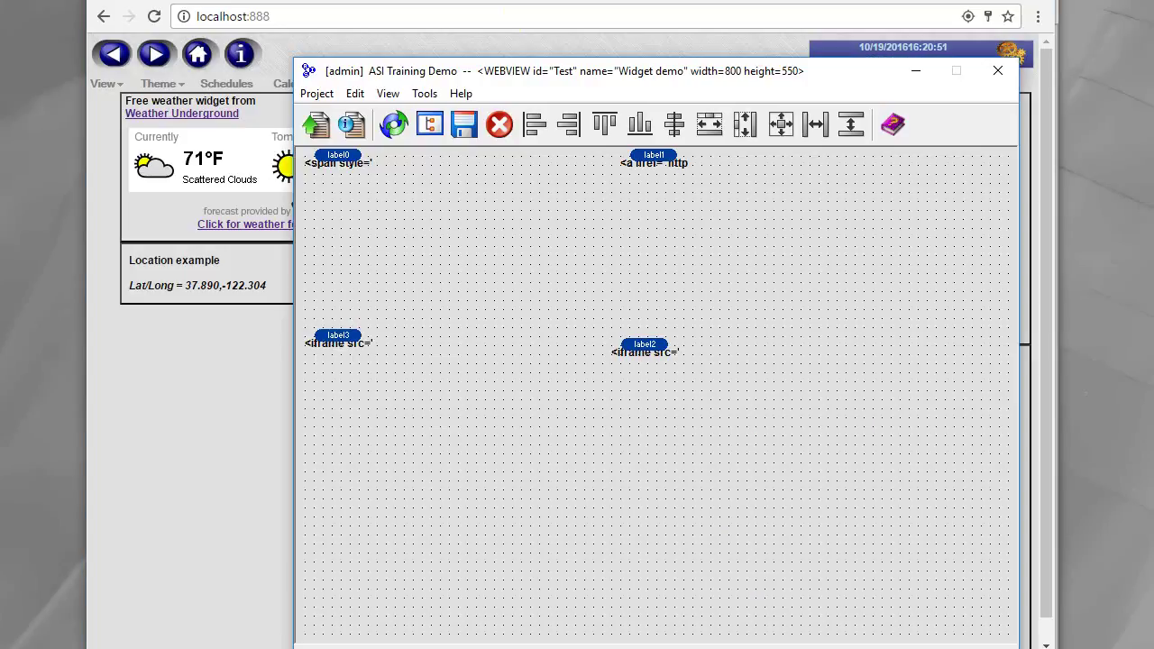
{"action": "double_click", "coordinate": [338, 343]}
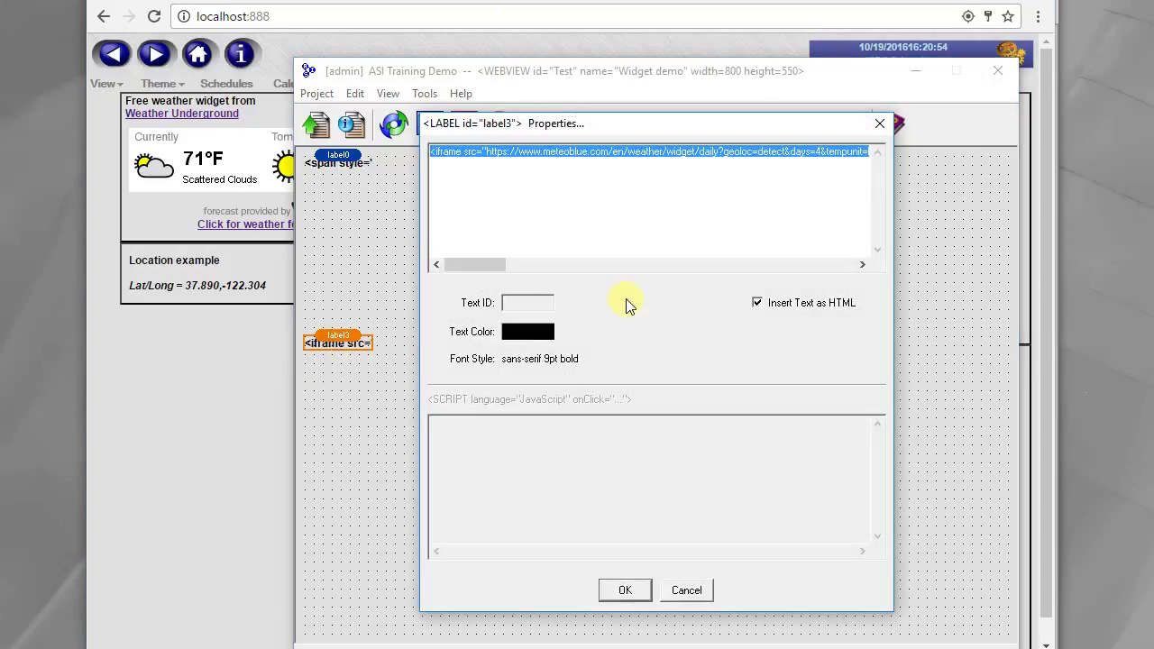
{"action": "key", "text": "ctrl+v"}
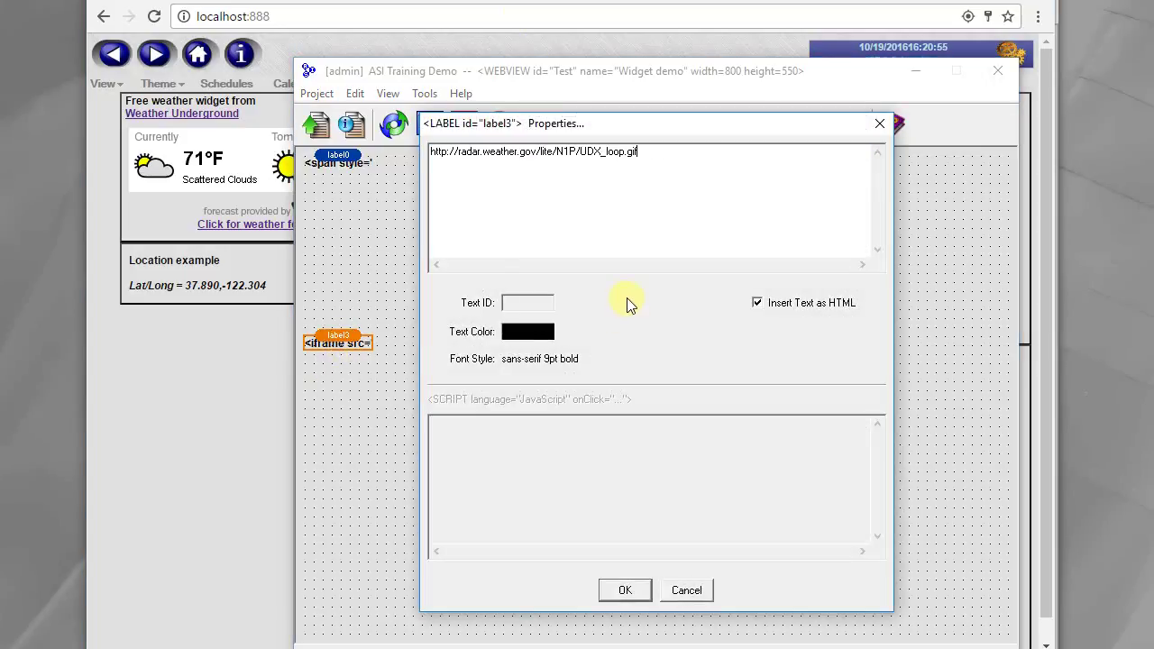
{"action": "left_click", "coordinate": [702, 593]}
{"action": "left_click", "coordinate": [676, 591]}
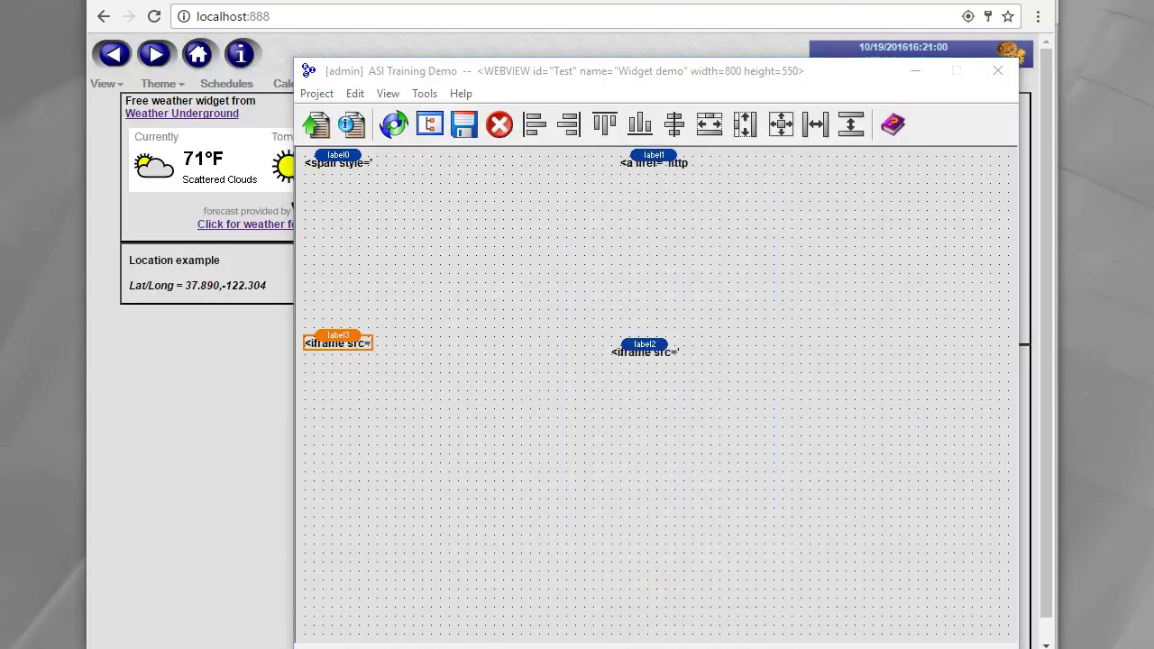
- Switch to the Weather Widgets PDF, find the sample radar image code and copy the Seattle, WA snippet
{"action": "key", "text": "alt+Tab"}
{"action": "scroll", "coordinate": [656, 406], "scroll_direction": "down", "scroll_amount": 9}
{"action": "scroll", "coordinate": [657, 433], "scroll_direction": "down", "scroll_amount": 10}
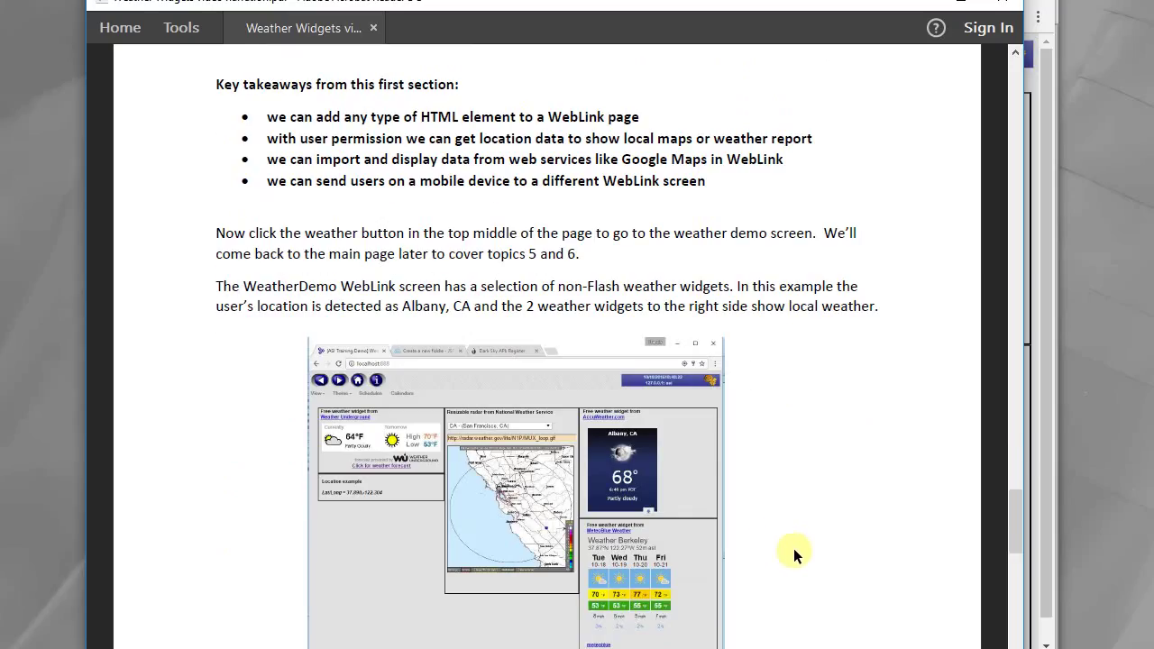
{"action": "scroll", "coordinate": [794, 549], "scroll_direction": "down", "scroll_amount": 7}
{"action": "scroll", "coordinate": [822, 576], "scroll_direction": "down", "scroll_amount": 15}
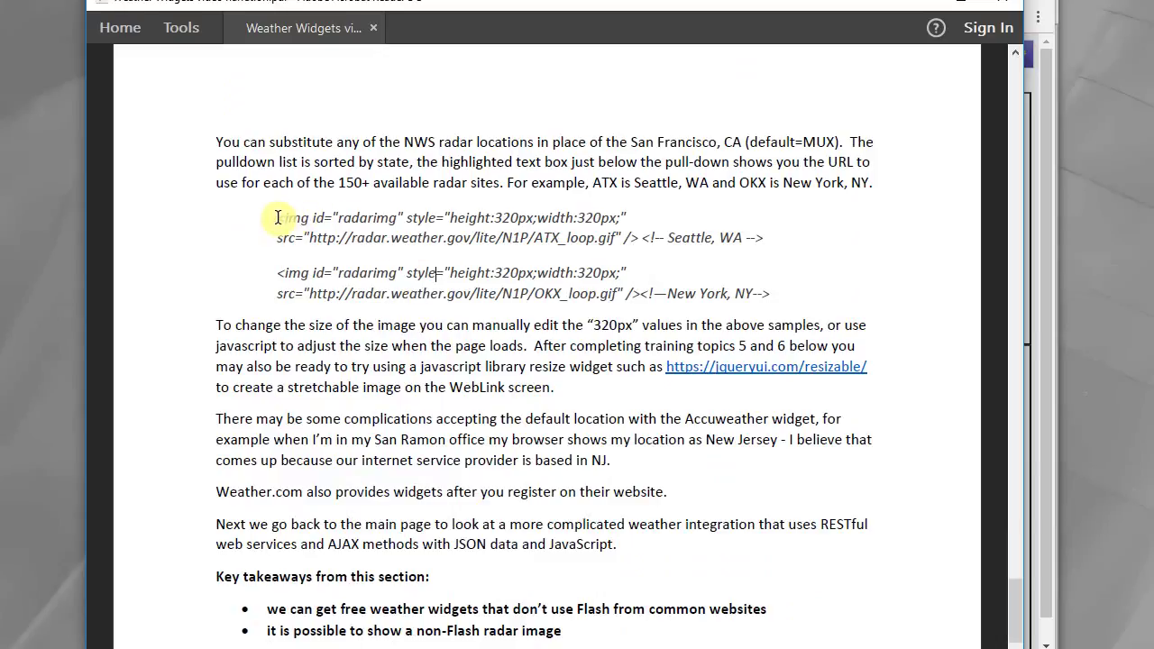
{"action": "left_click_drag", "start_coordinate": [277, 217], "coordinate": [765, 238]}
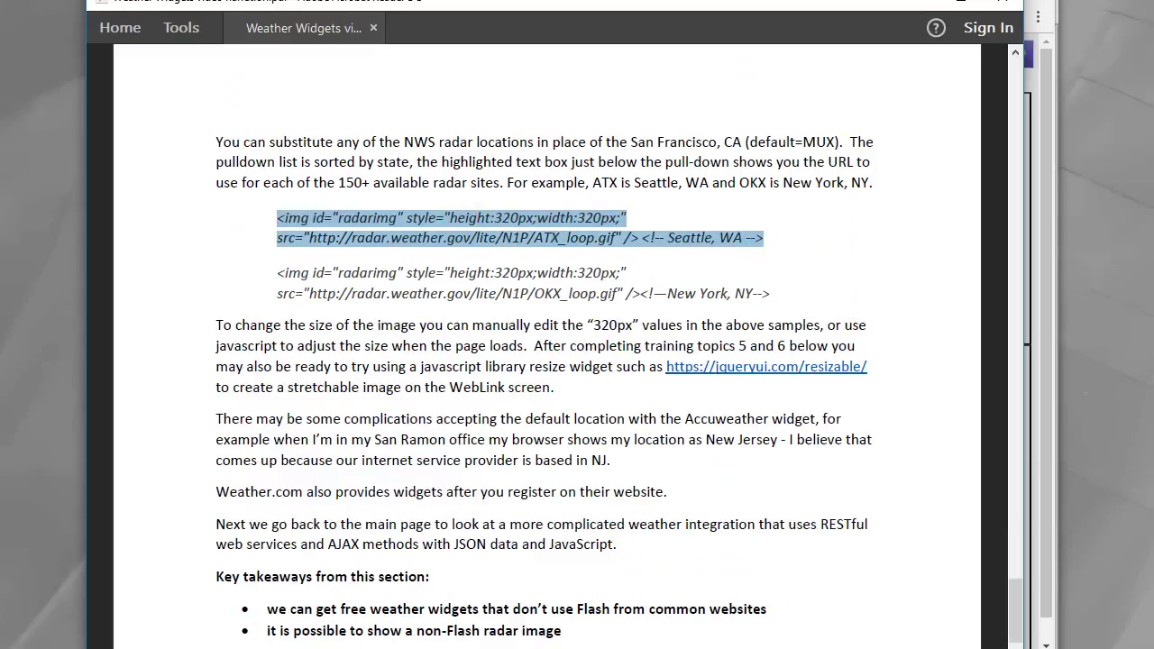
- Replace the HTML of label3 in the web view editor with the copied Seattle radar image code and preview the view
{"action": "left_click", "coordinate": [618, 648]}
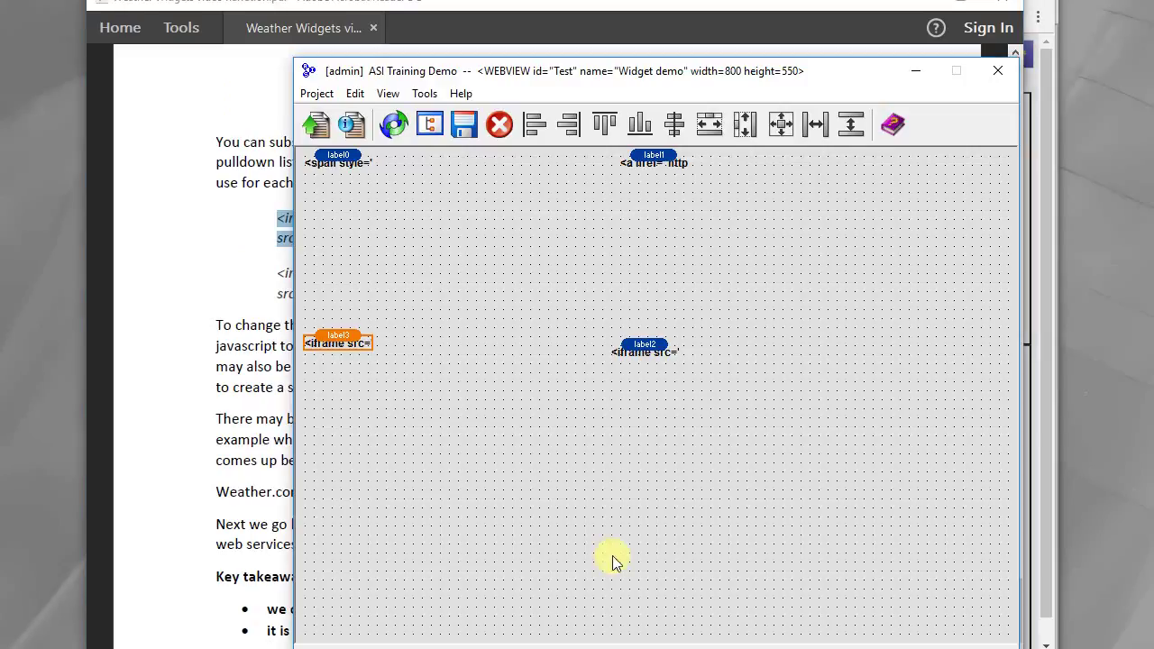
{"action": "double_click", "coordinate": [330, 345]}
{"action": "type", "text": "<img style=\"height:320px;width:320px;\" src=\"http://radar.weather.gov/lite/N1P/ATX_loop.gif\" /> <!-- Seattle, WA -->"}
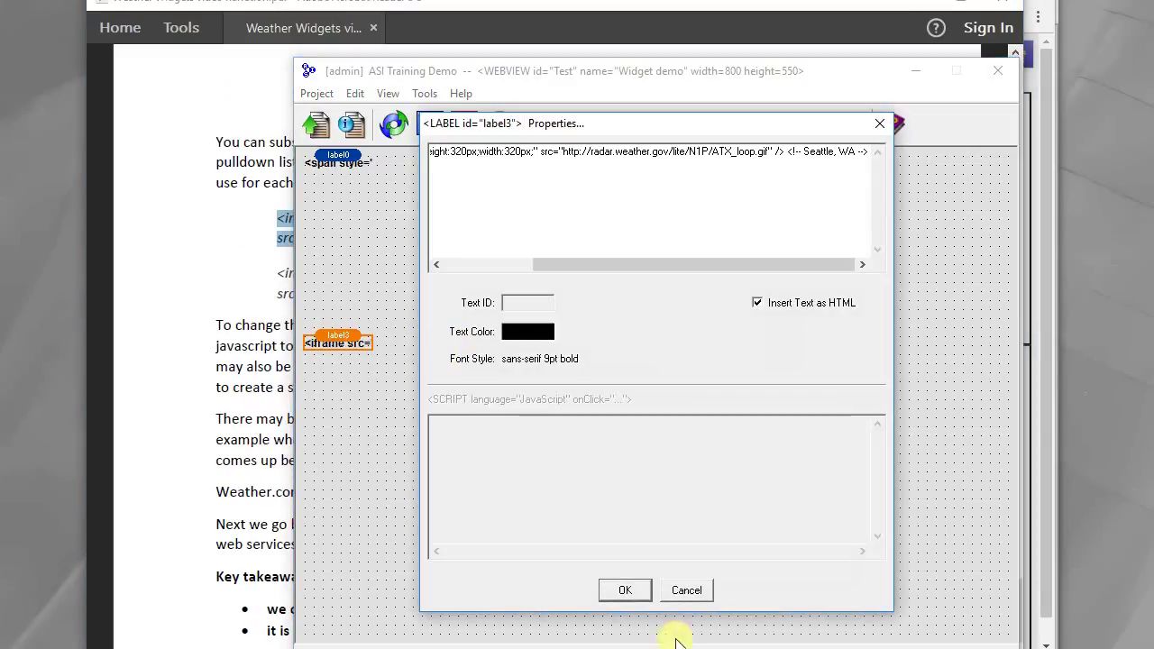
{"action": "left_click", "coordinate": [624, 588]}
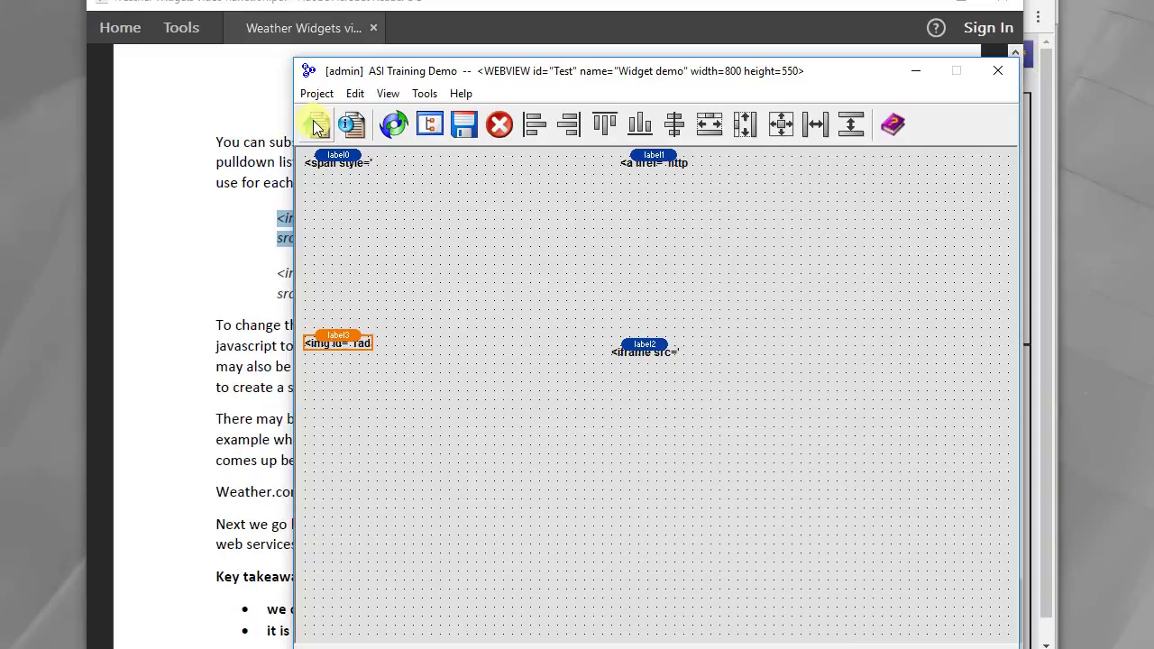
{"action": "left_click", "coordinate": [318, 127]}
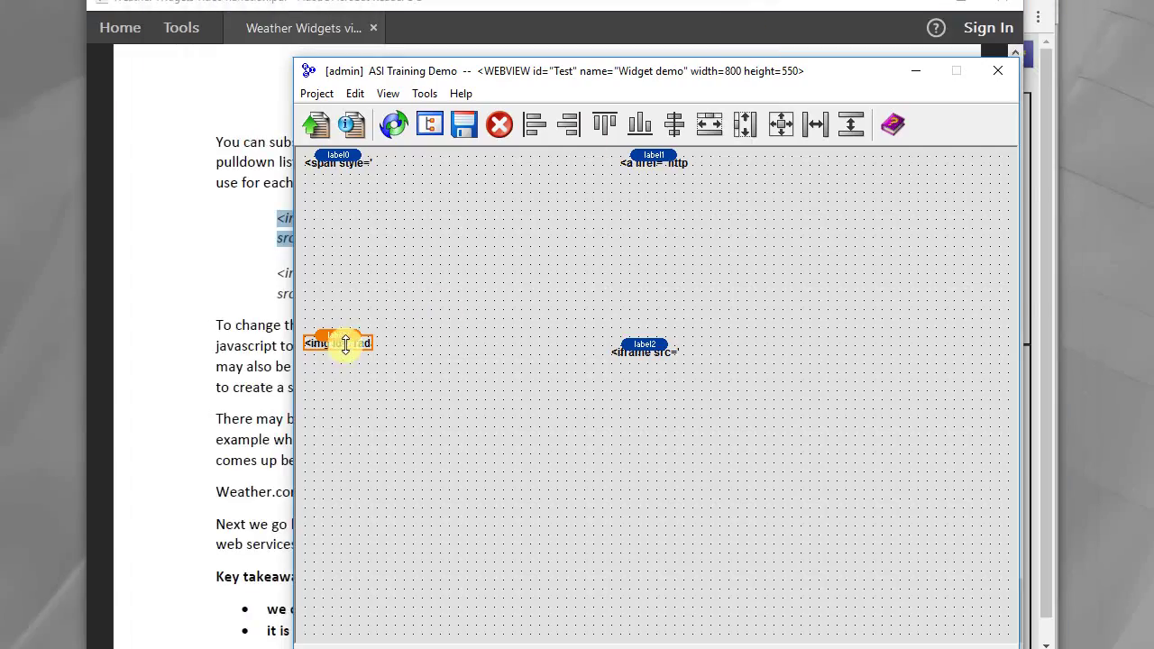
- Try to change the radar image's height and width values in the HTML of label3
{"action": "double_click", "coordinate": [343, 347]}
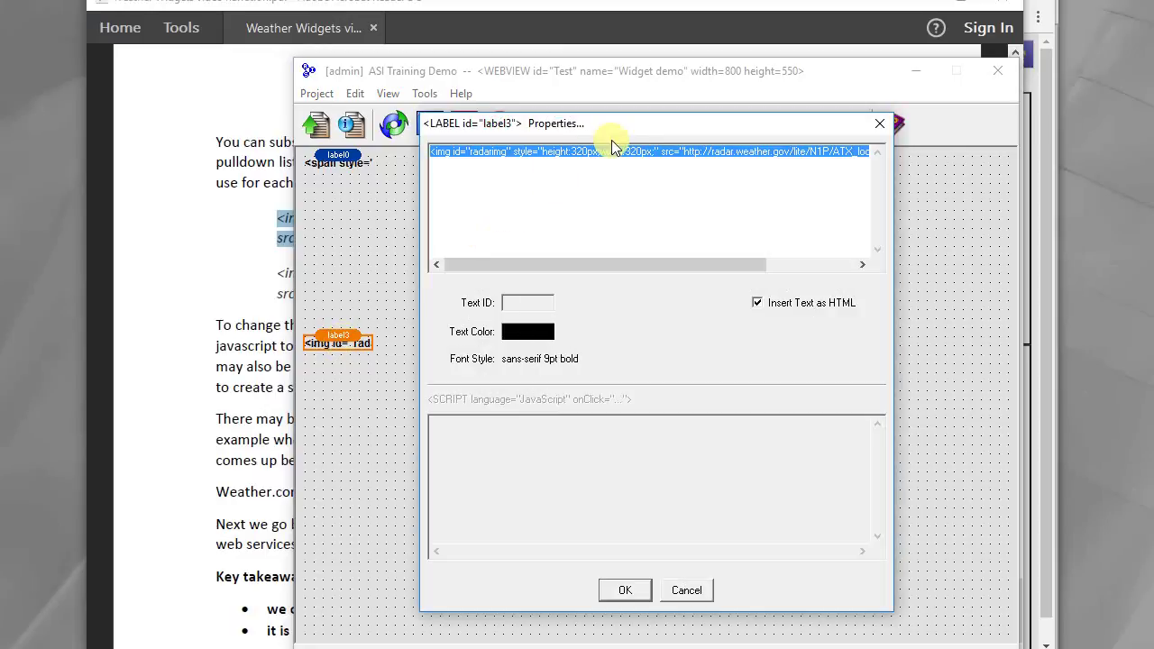
{"action": "left_click", "coordinate": [583, 153]}
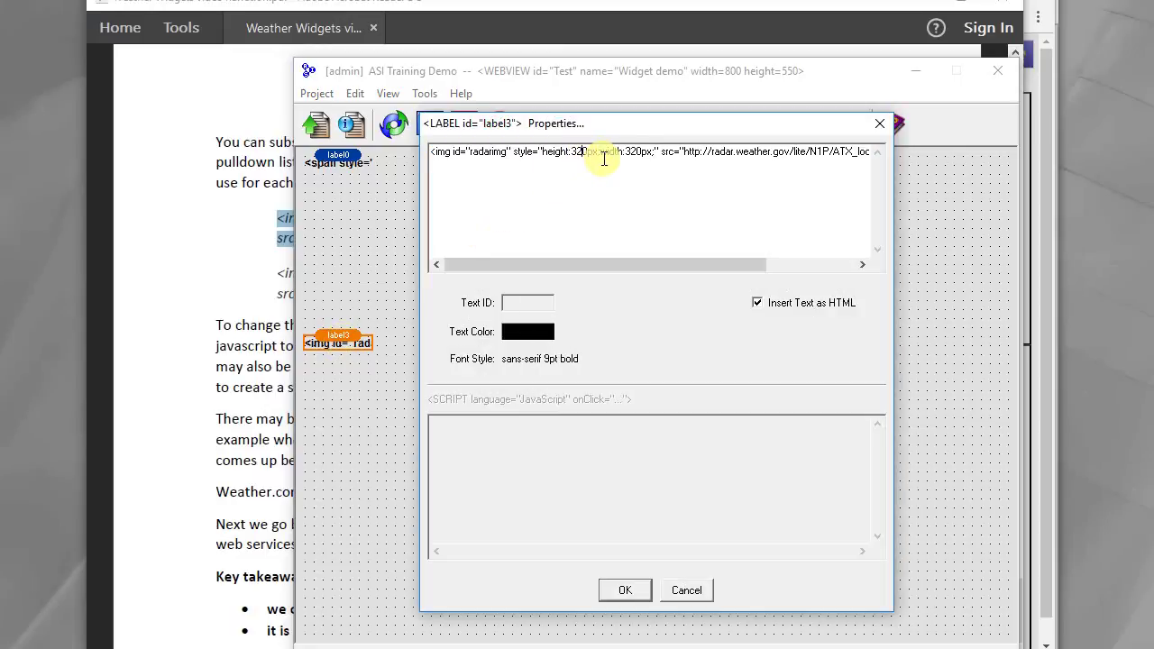
{"action": "key", "text": "BackSpace"}
{"action": "key", "text": "BackSpace"}
{"action": "type", "text": "4040"}
{"action": "left_click", "coordinate": [625, 590]}
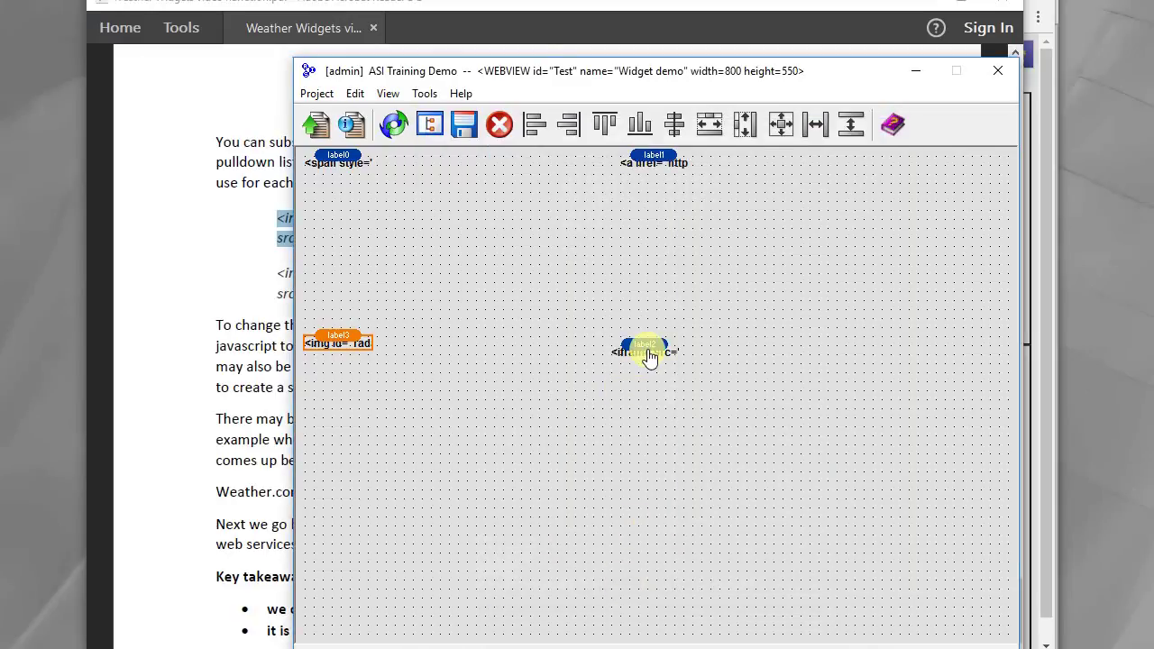
- Move the meteoblue label about 120 px to the right, clear of the radar image, and preview the web view
{"action": "left_click_drag", "start_coordinate": [649, 356], "coordinate": [785, 355]}
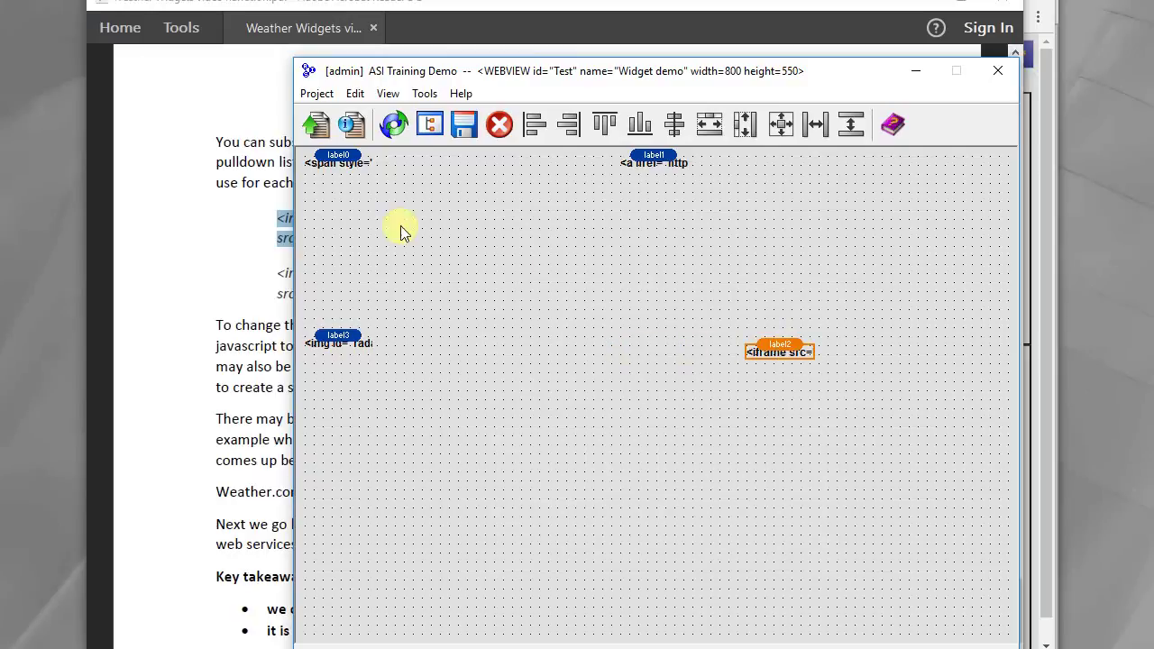
{"action": "left_click", "coordinate": [315, 126]}
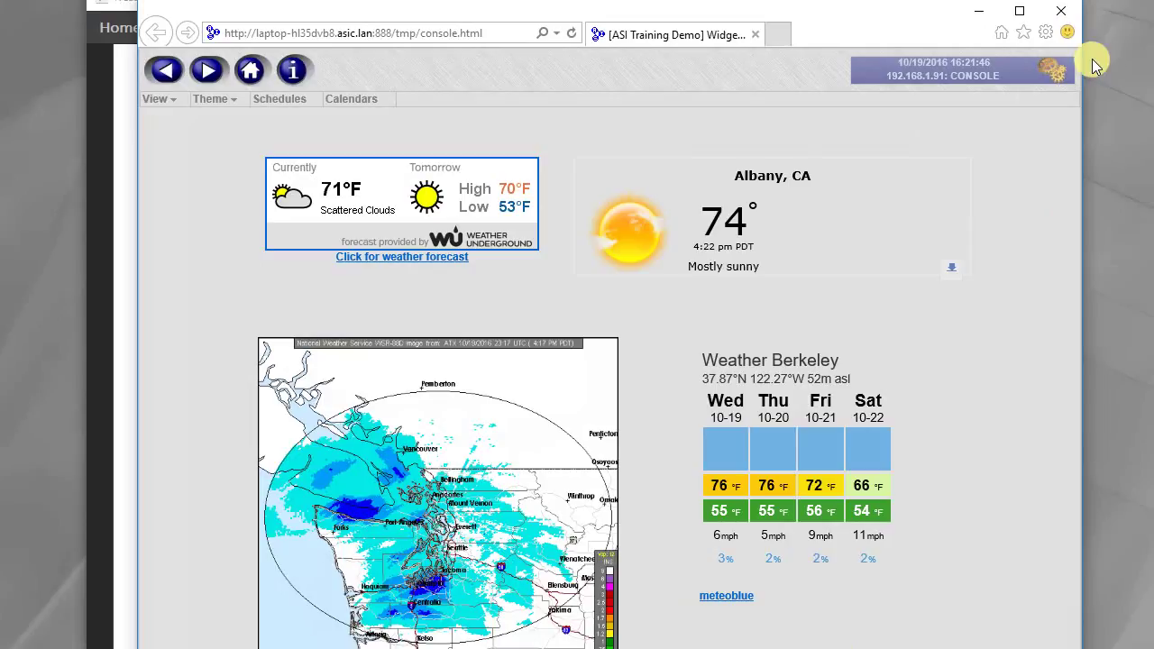
{"action": "left_click", "coordinate": [1061, 11]}
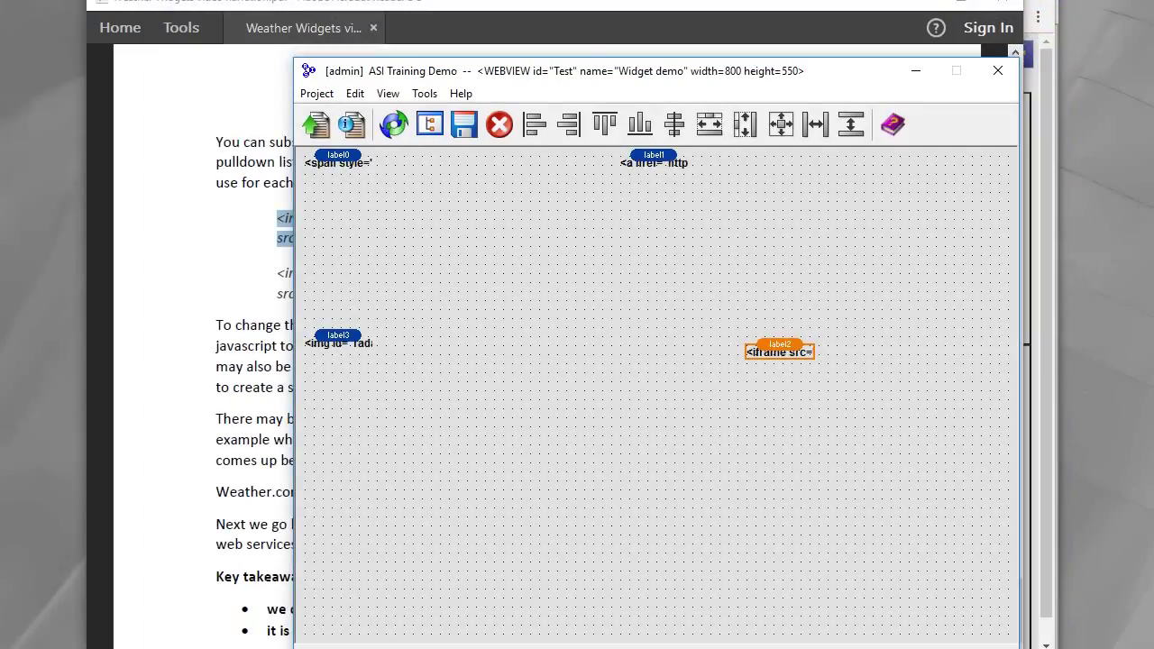